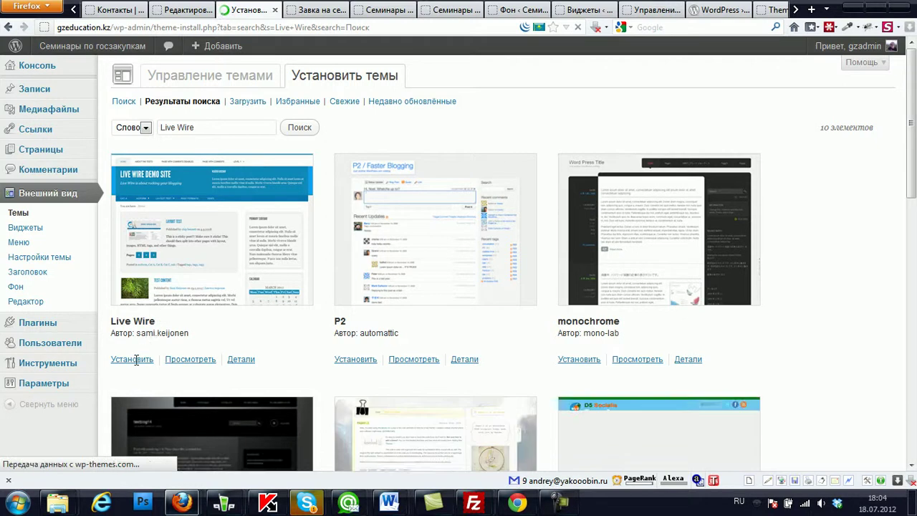
- Install and activate the Live Wire theme, then load the site's home page in the new design
left_click(133, 360)
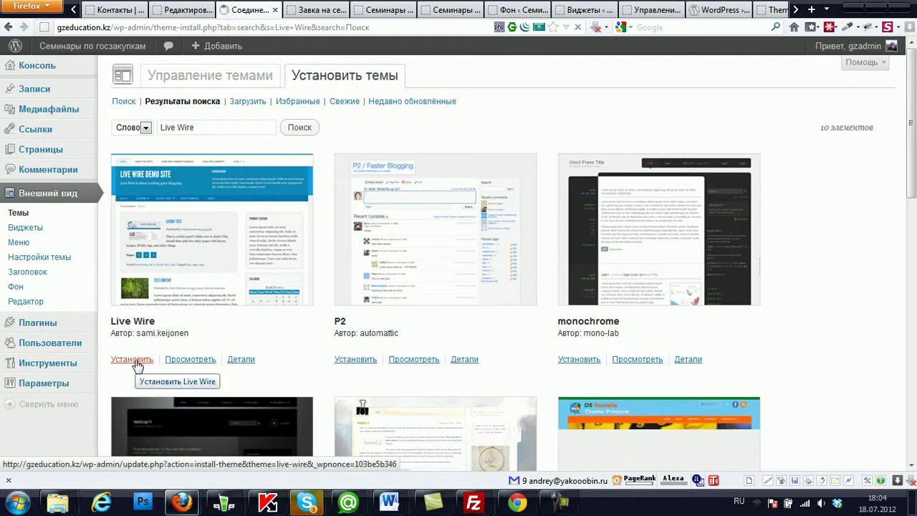
scroll(149, 304, "down", 4)
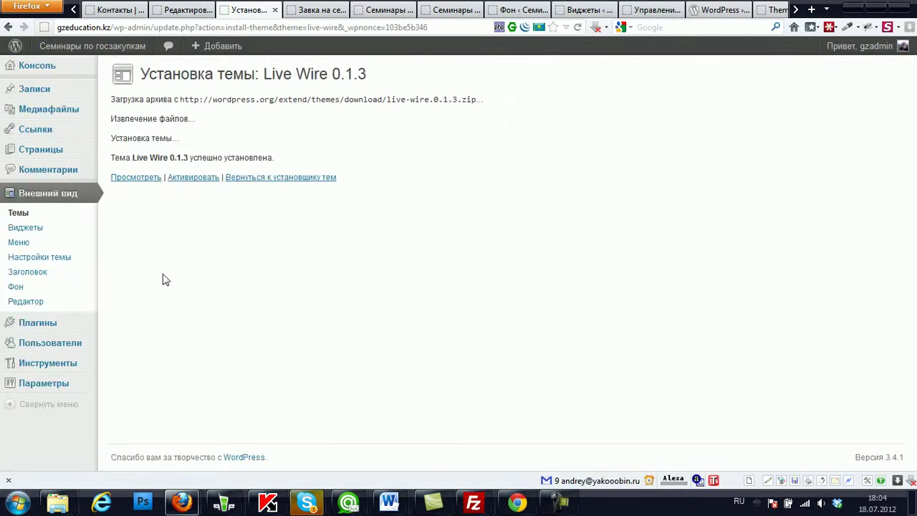
left_click(212, 180)
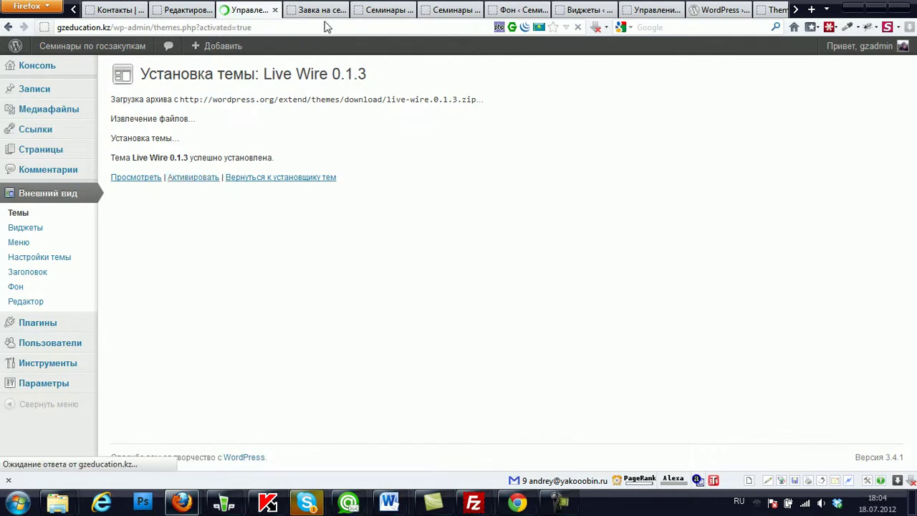
left_click(383, 10)
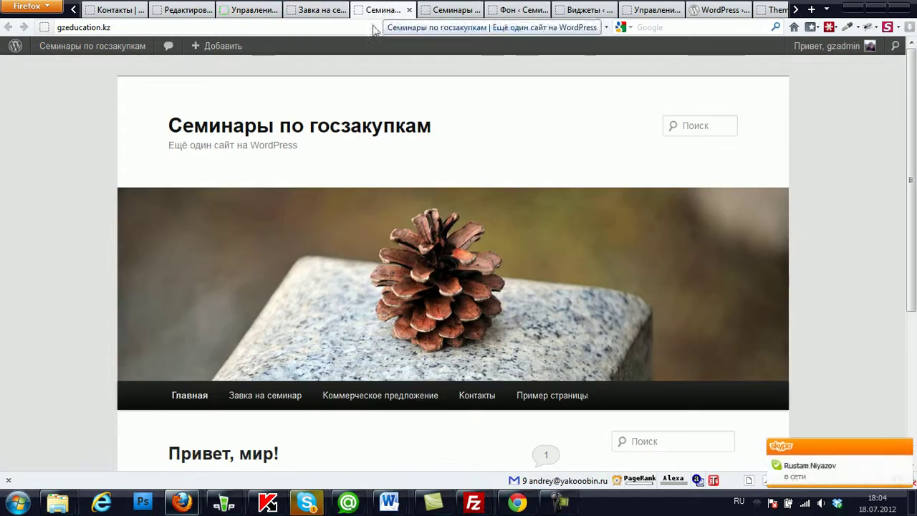
left_click(283, 129)
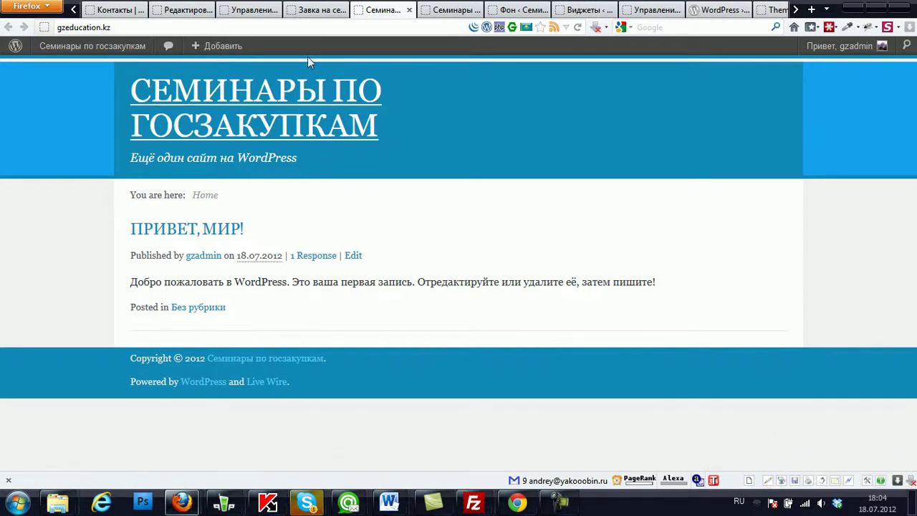
- Create a new navigation menu titled "верхнее меню" in the site's appearance settings
left_click(267, 9)
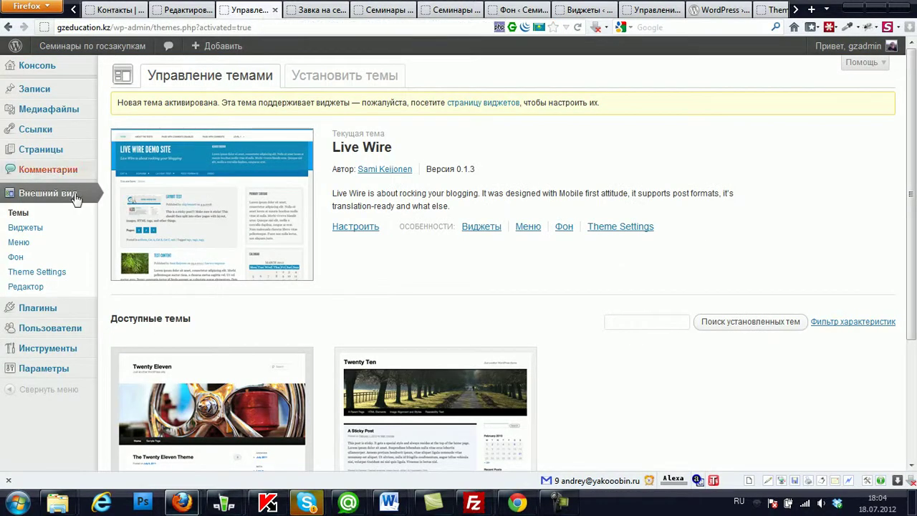
left_click(45, 249)
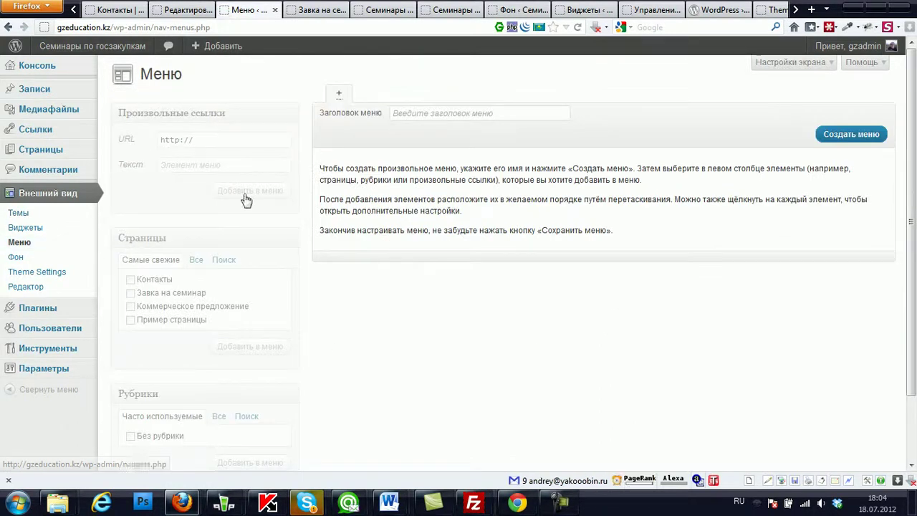
left_click(442, 112)
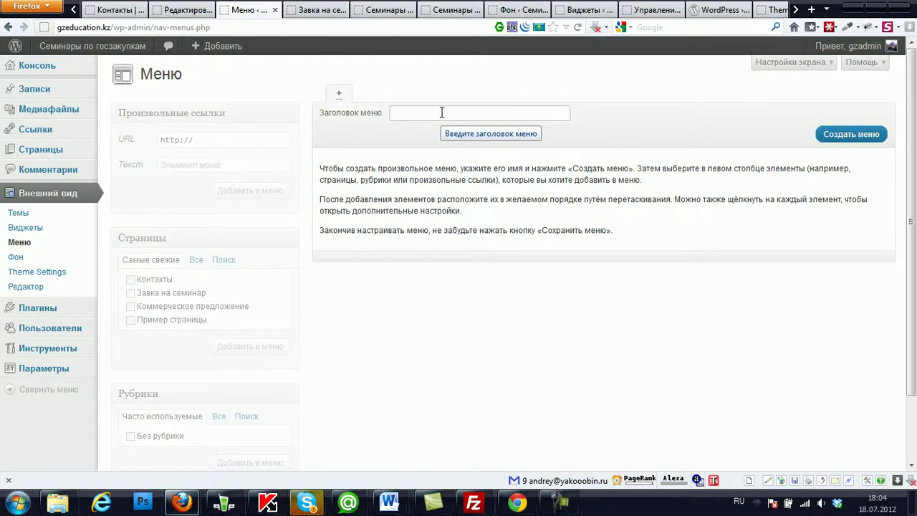
type("Верхнее")
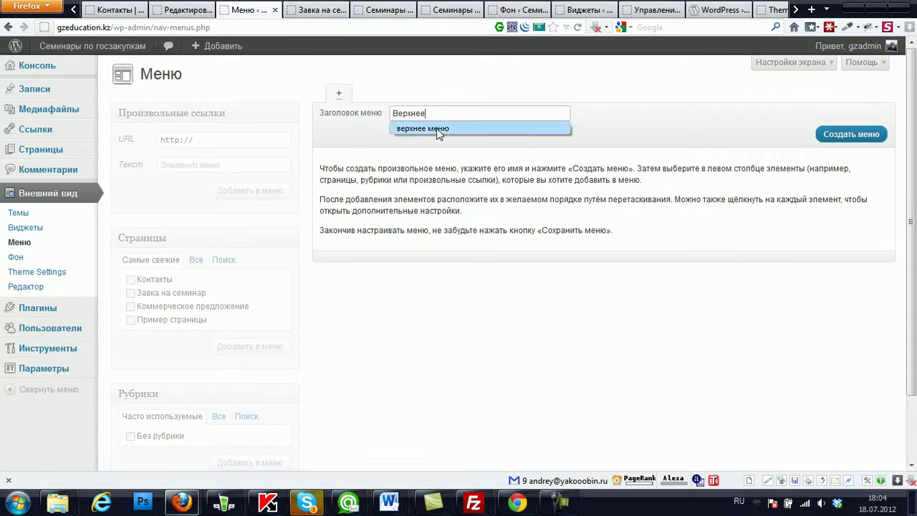
left_click(437, 128)
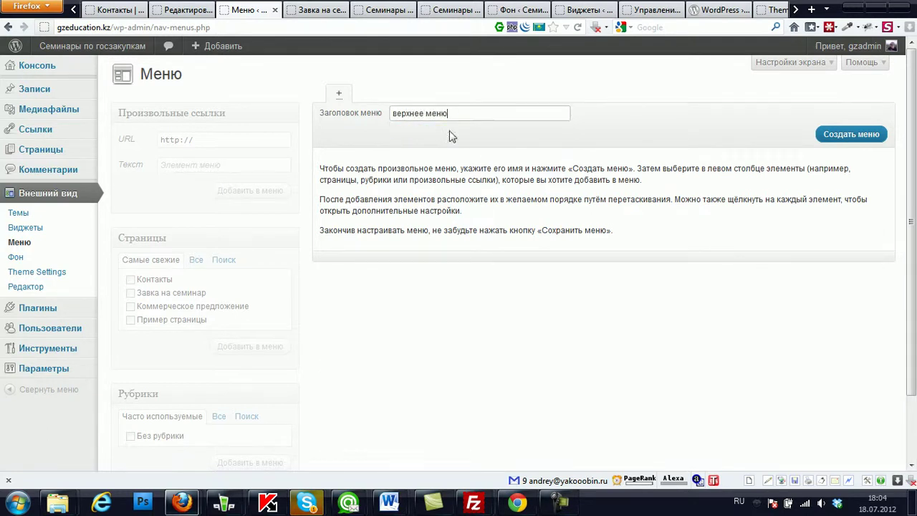
left_click(826, 136)
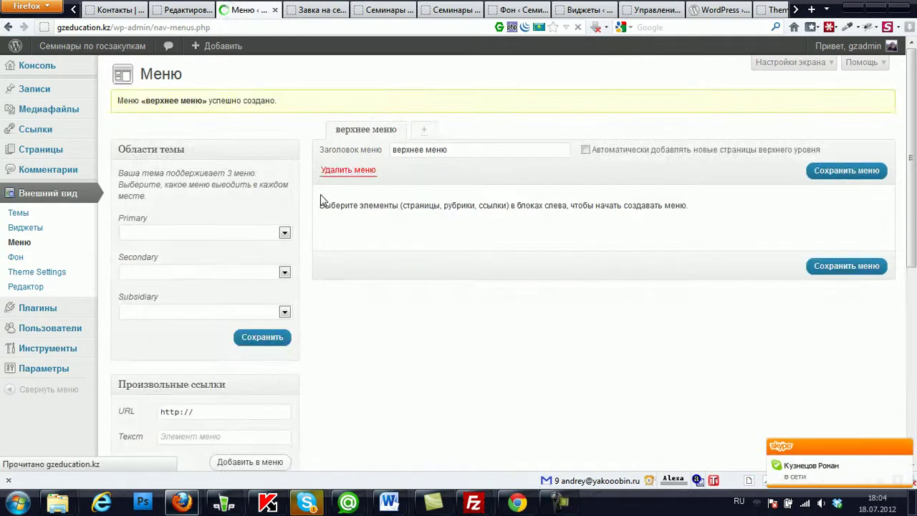
- Assign "верхнее меню" to the Primary theme location, save it and check the site's home page
left_click(285, 234)
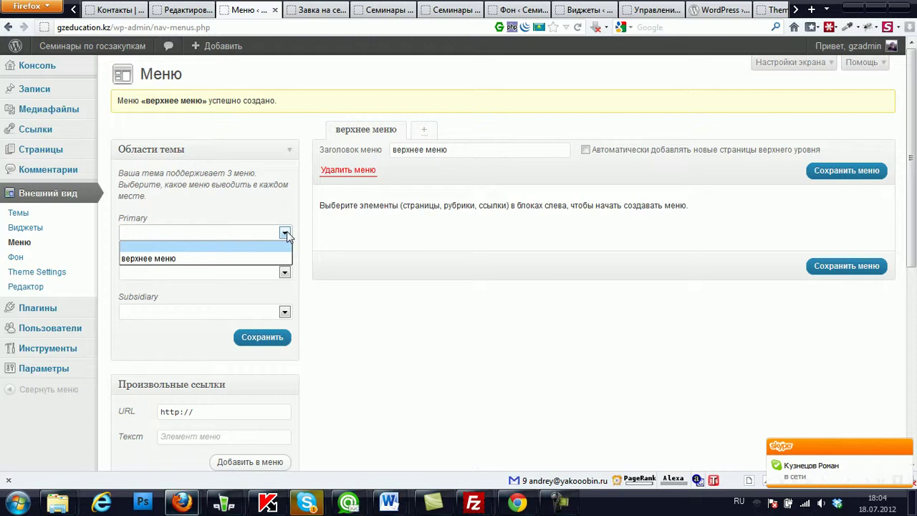
left_click(266, 258)
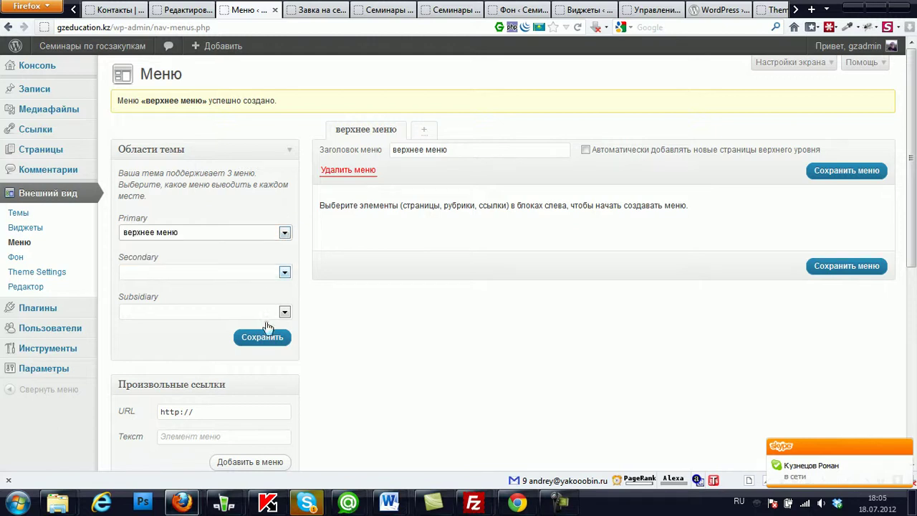
left_click(262, 343)
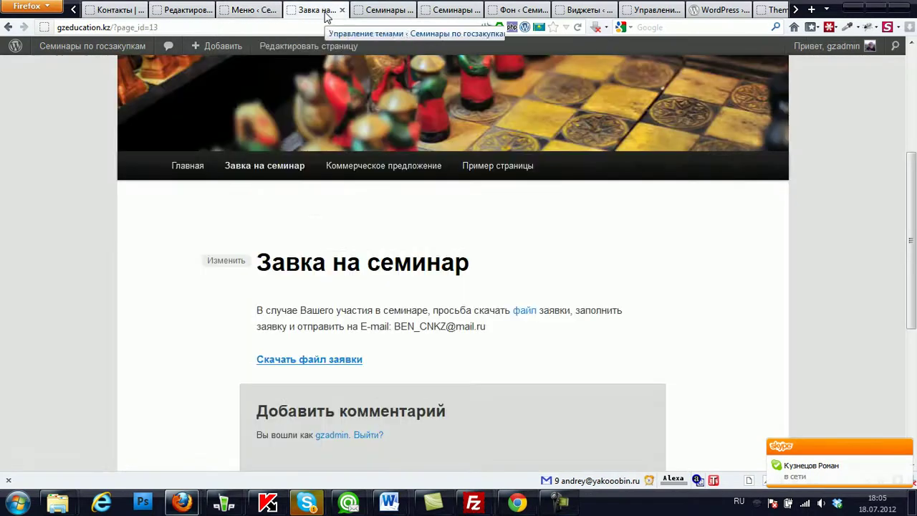
left_click(326, 11)
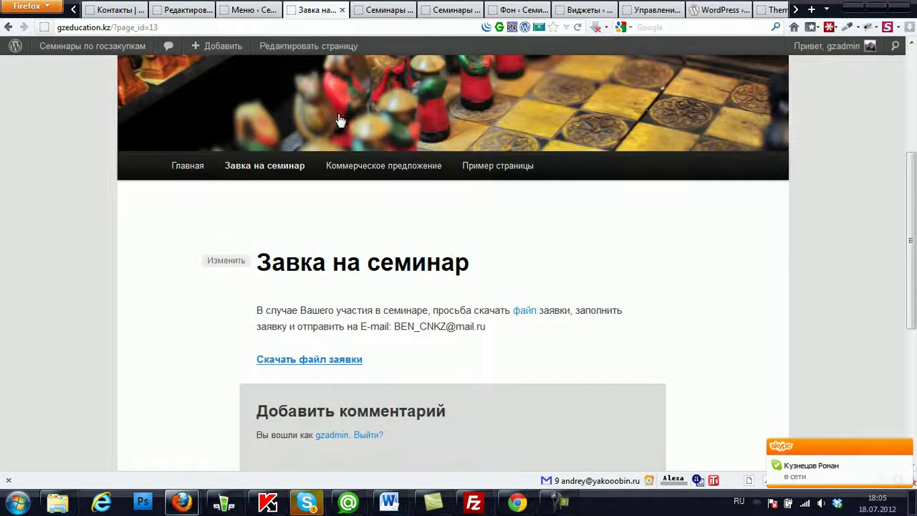
scroll(344, 104, "up", 4)
left_click(284, 137)
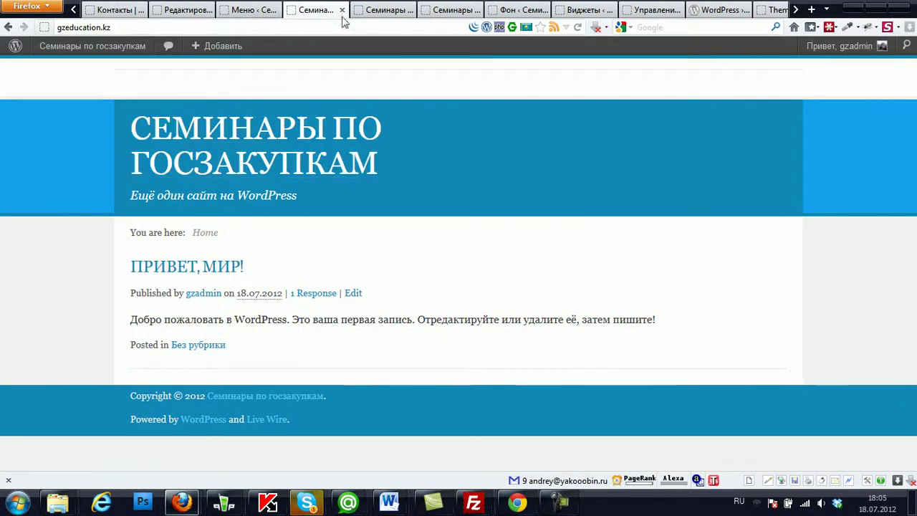
- Add the pages Коммерческое предложение, Завка на семинар and Контакты to "верхнее меню", save it and reload the home page
left_click(251, 10)
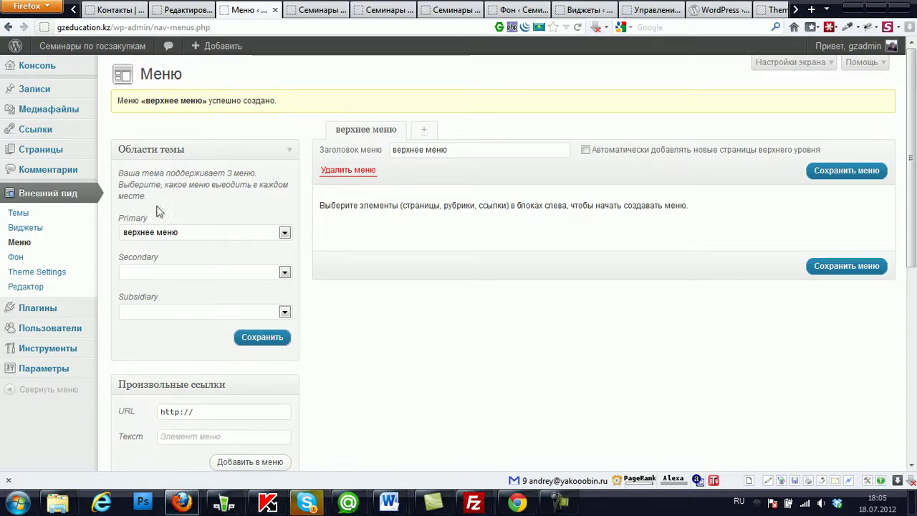
scroll(310, 228, "down", 3)
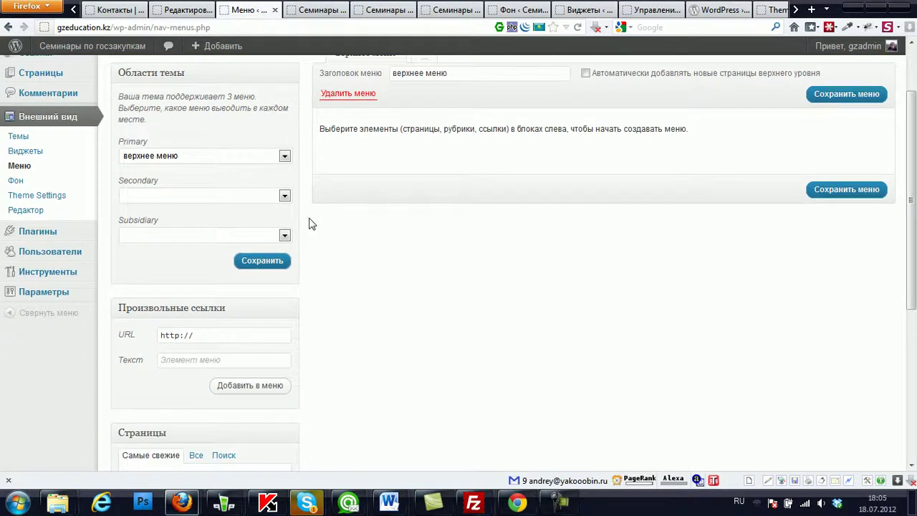
scroll(311, 224, "down", 4)
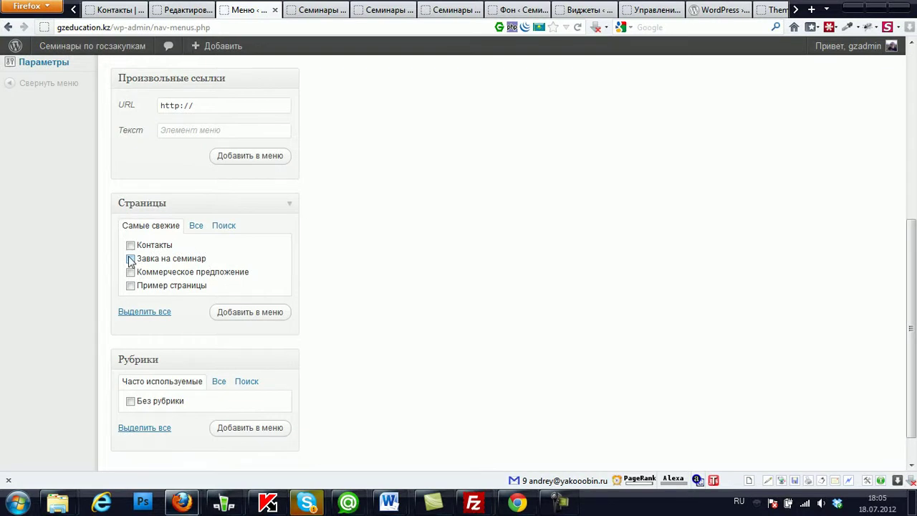
left_click(238, 316)
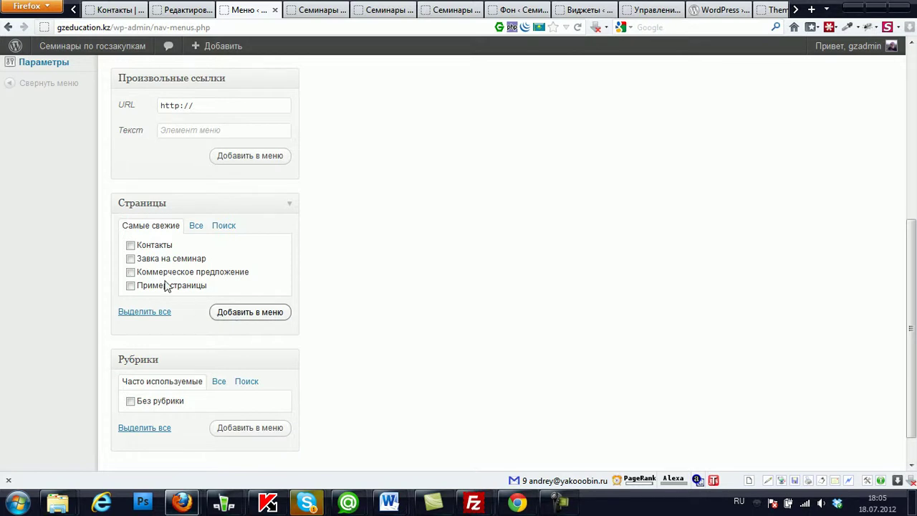
left_click(131, 259)
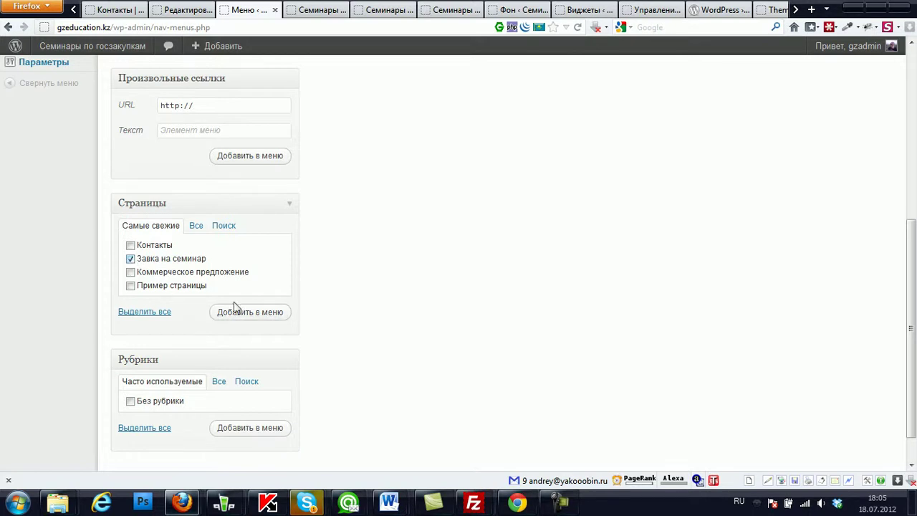
left_click(239, 314)
left_click(131, 246)
left_click(242, 316)
scroll(459, 272, "up", 5)
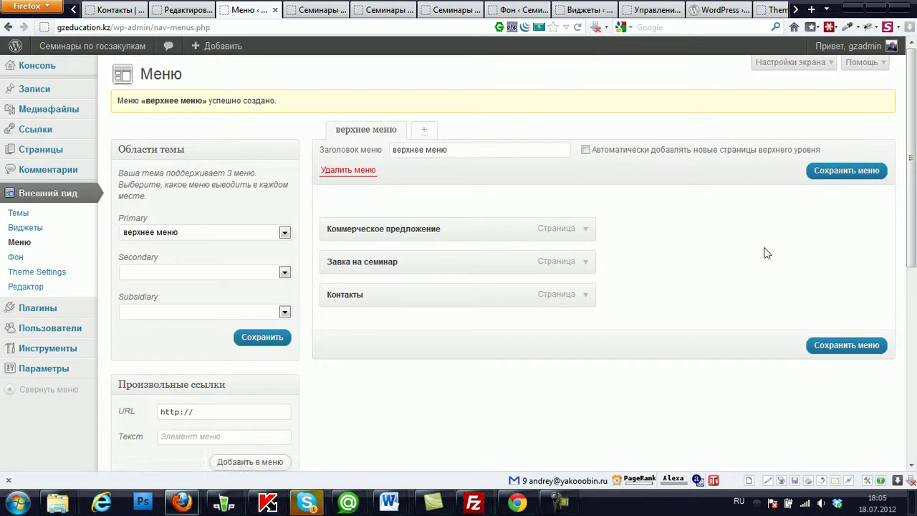
left_click(864, 172)
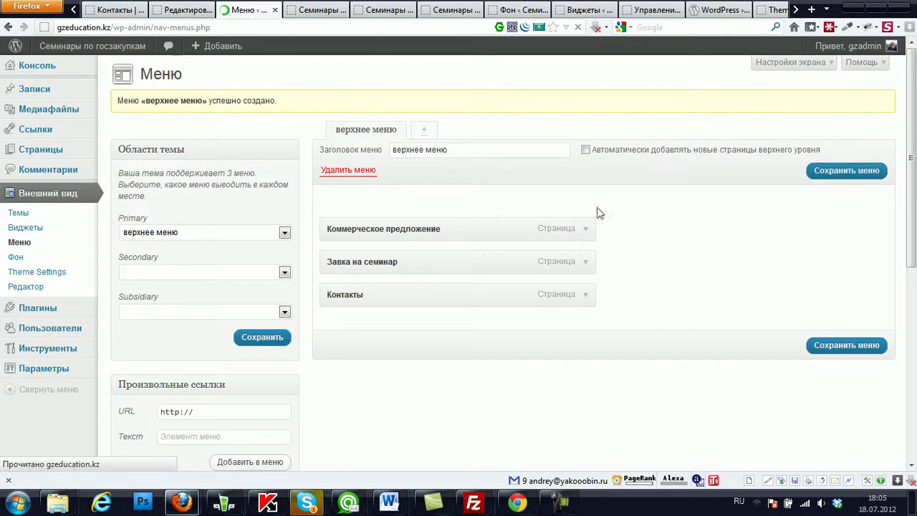
left_click(316, 10)
left_click(233, 127)
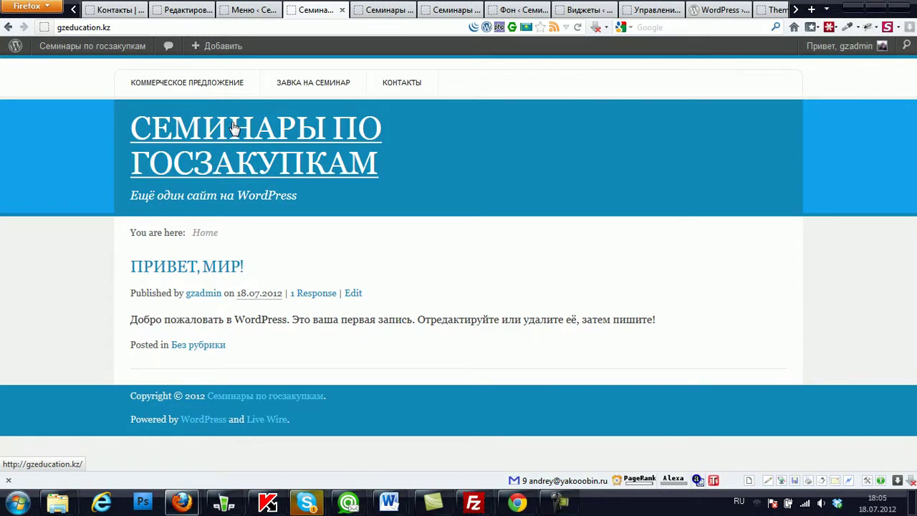
- Clear the Primary theme location, assign "верхнее меню" to Secondary, save and reload the home page
left_click(246, 10)
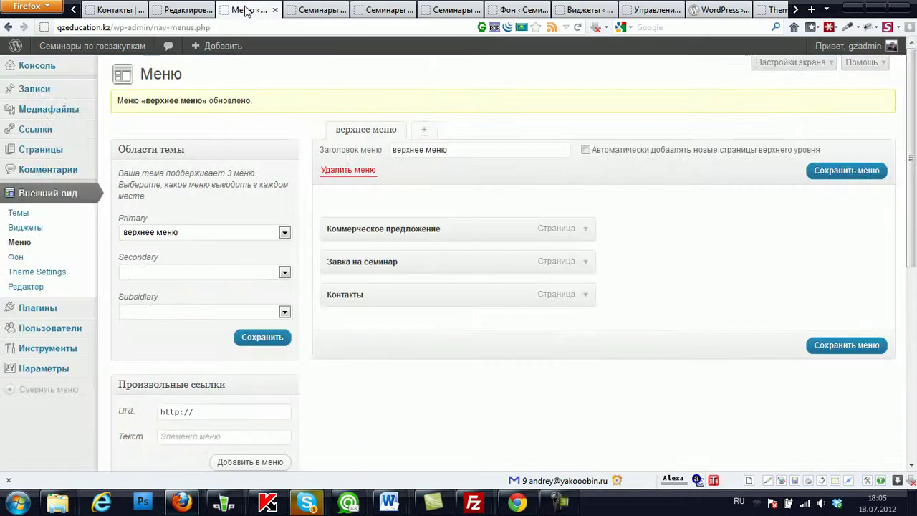
left_click(252, 233)
left_click(252, 248)
left_click(262, 272)
left_click(259, 298)
left_click(273, 344)
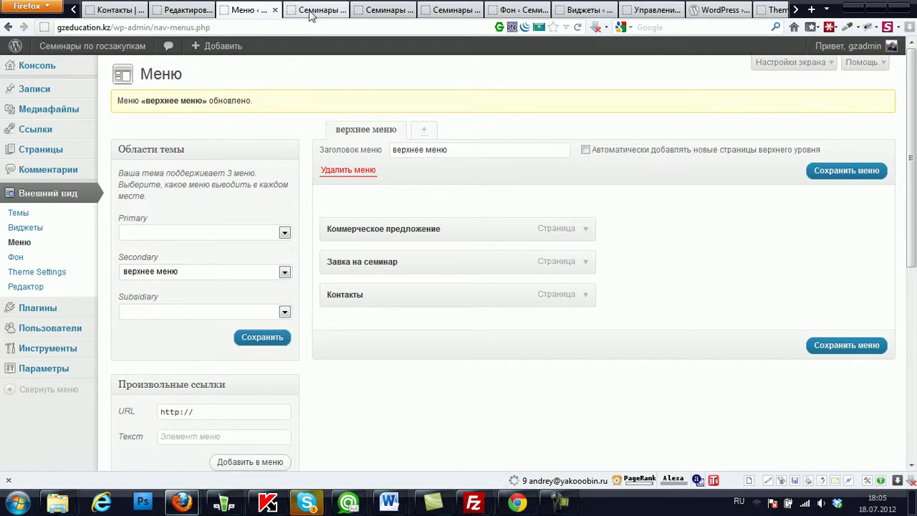
left_click(312, 13)
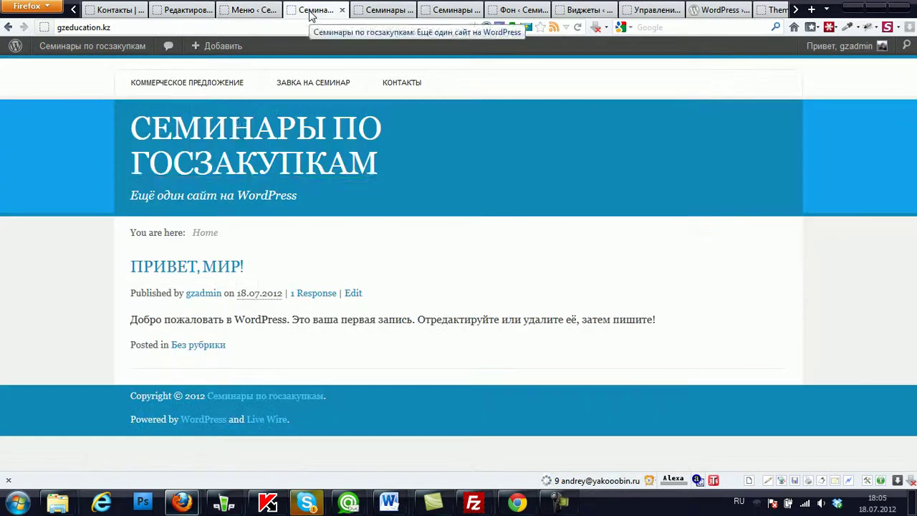
left_click(204, 156)
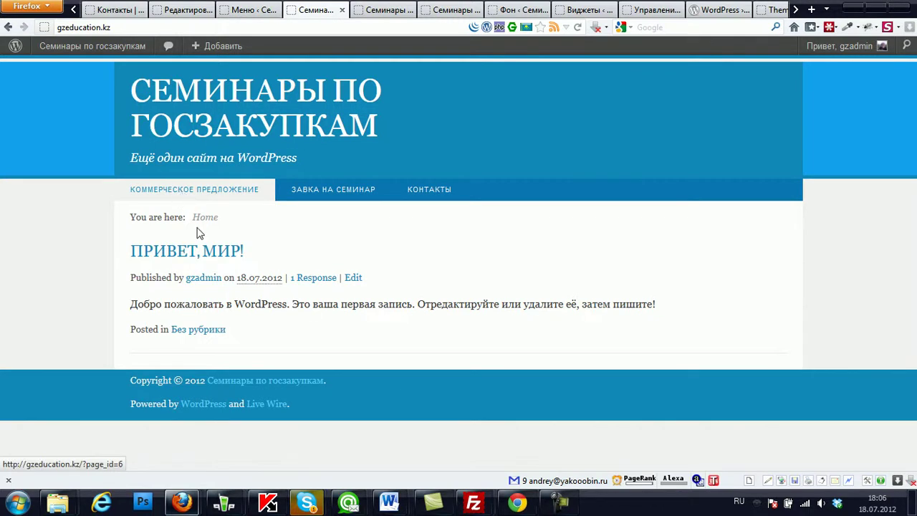
- Open the site's general settings and examine the short description (Краткое описание)
left_click(252, 16)
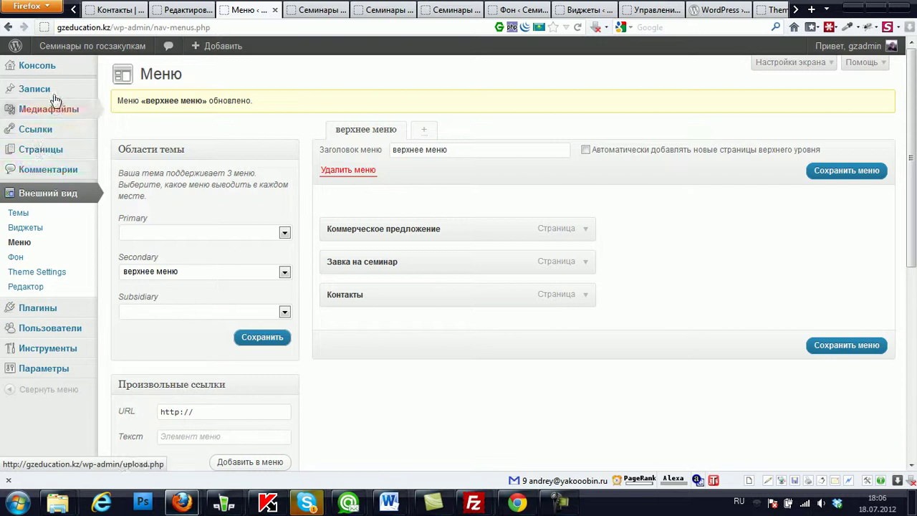
mouse_move(69, 384)
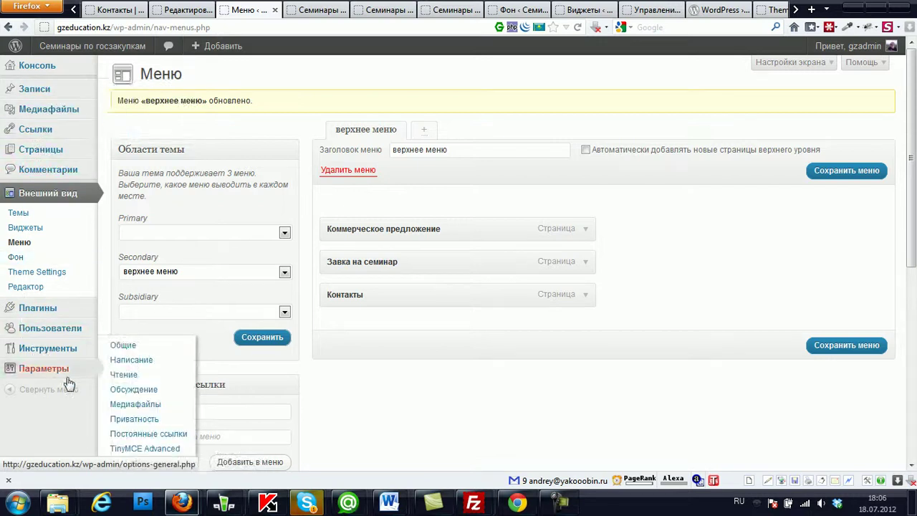
left_click(141, 360)
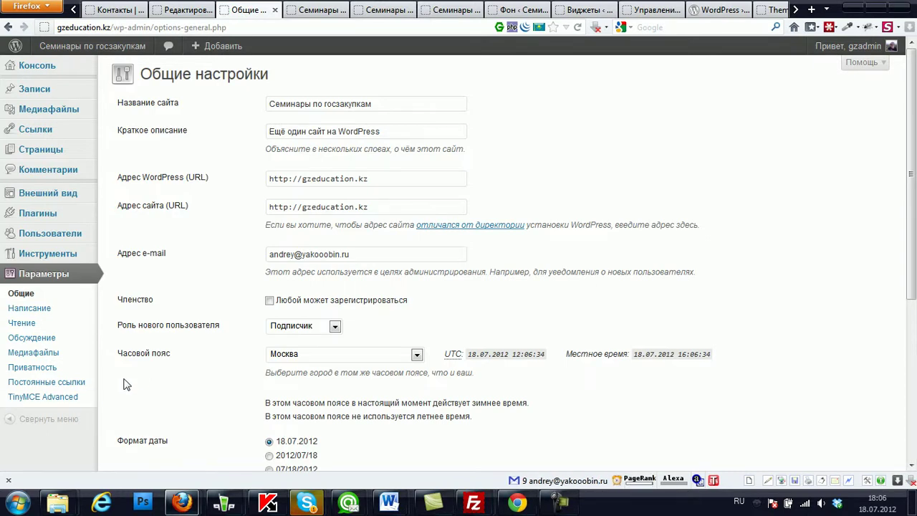
double_click(299, 131)
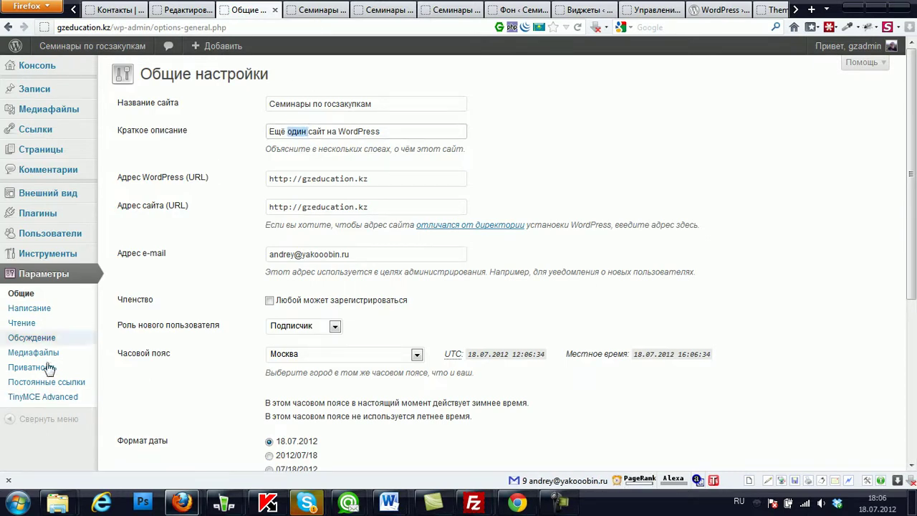
- In the reading settings, make the static page Коммерческое предложение the site's front page and save
left_click(43, 327)
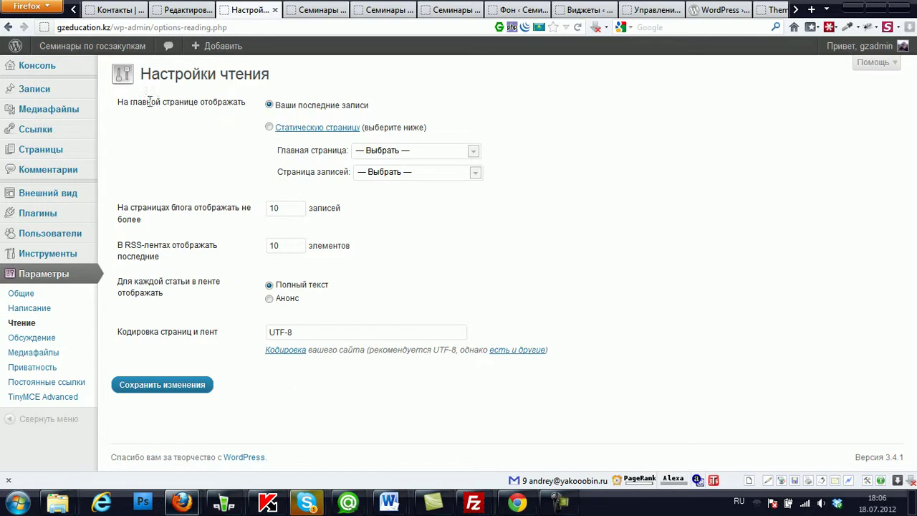
left_click(269, 127)
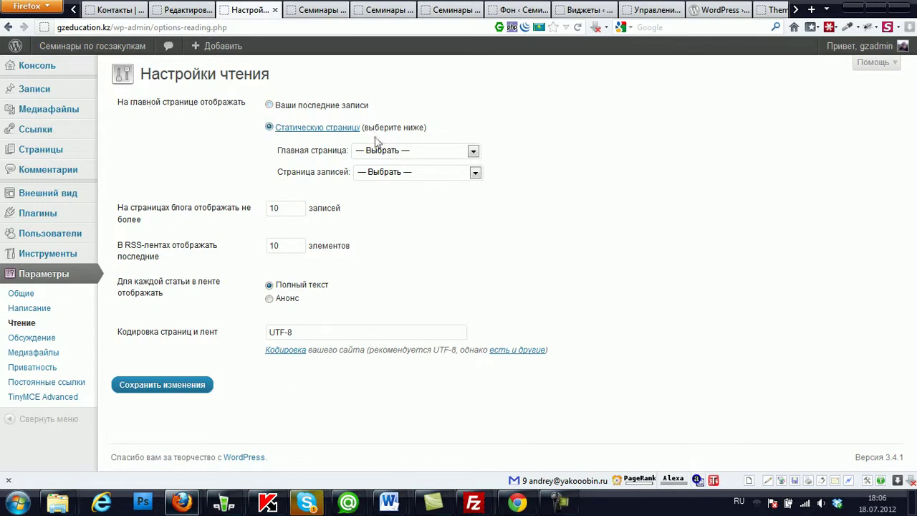
left_click(421, 152)
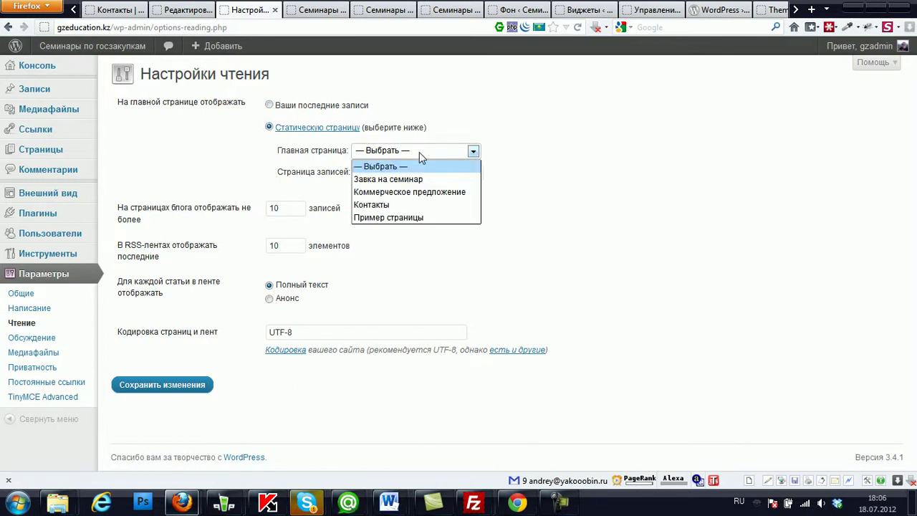
left_click(426, 193)
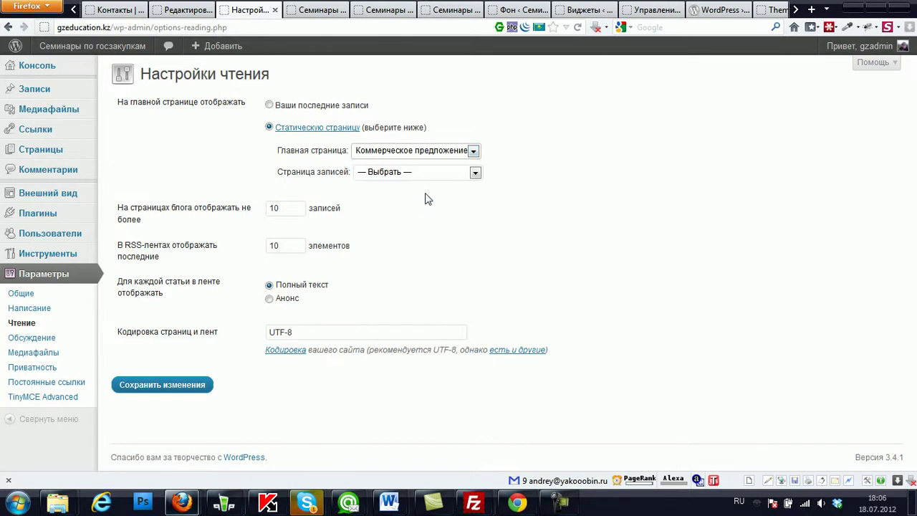
left_click(167, 387)
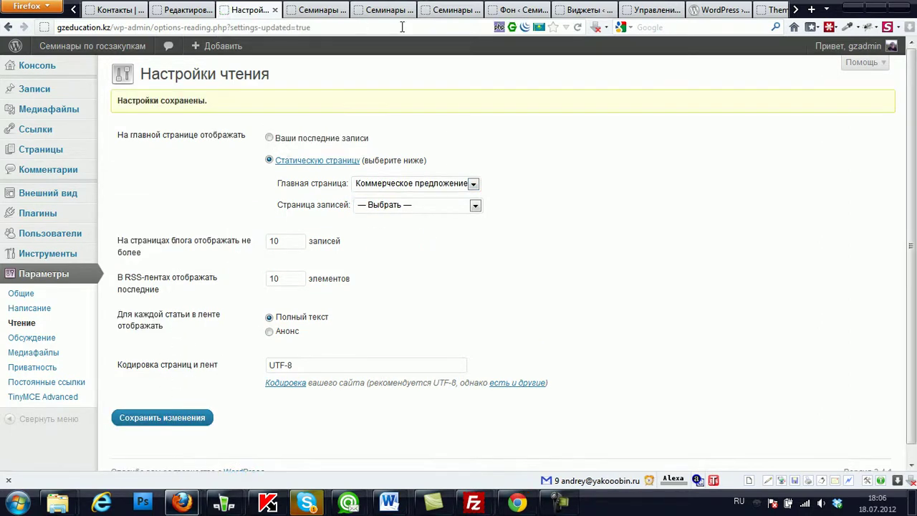
- Open the site's home page afresh and look through the new front page down to its comment form
left_click(387, 10)
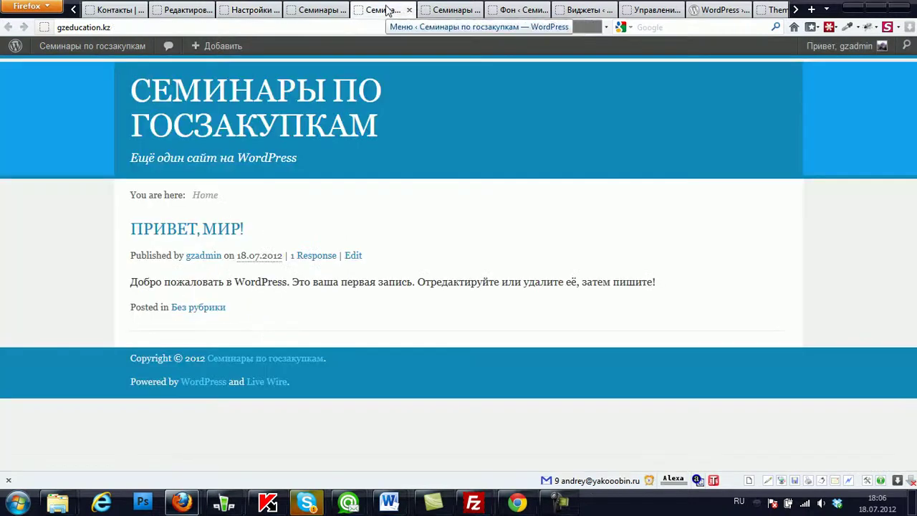
left_click(279, 95)
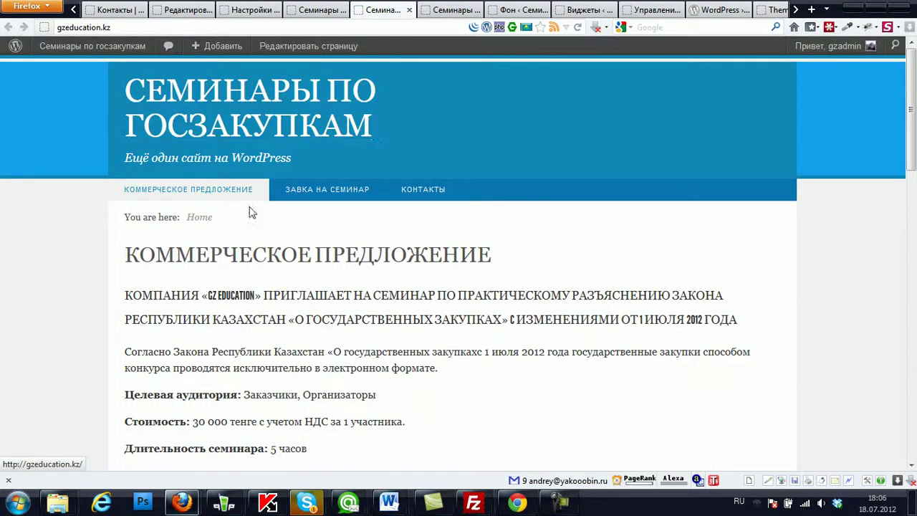
scroll(231, 259, "down", 15)
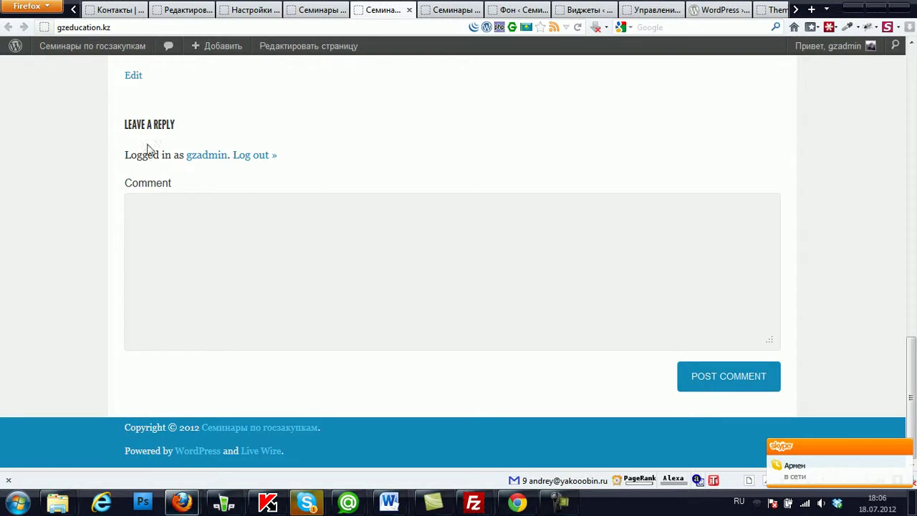
- Return to the site settings and open the discussion settings (Обсуждение) to view the comment options
left_click(320, 10)
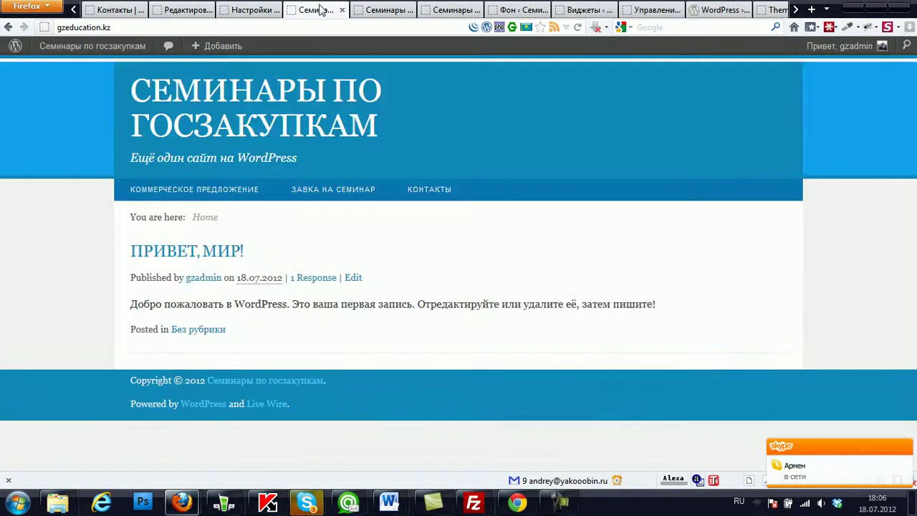
left_click(246, 10)
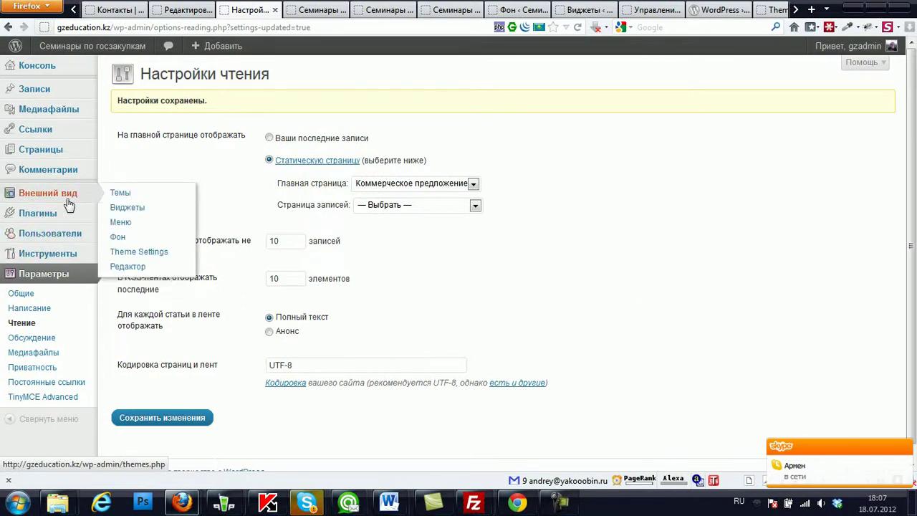
left_click(76, 343)
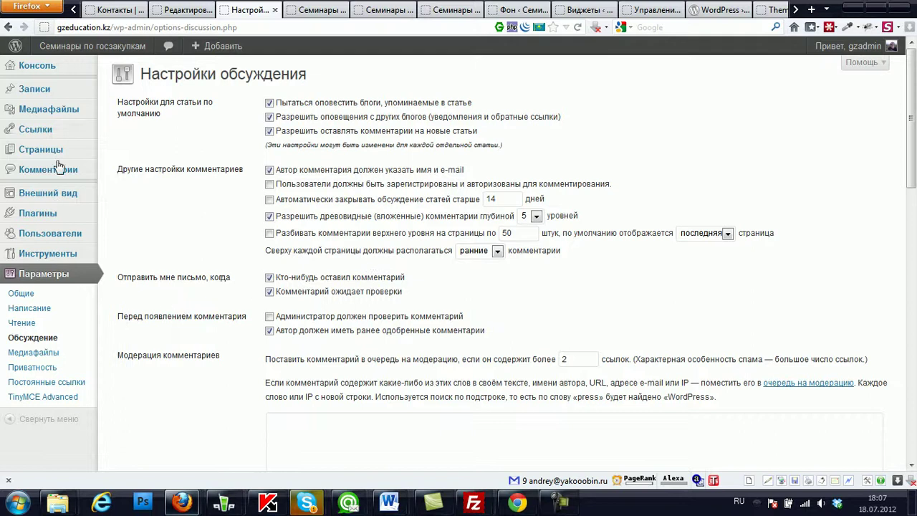
- Open the Коммерческое предложение page for editing from the front page and enable the Обсуждение section in its screen options
left_click(369, 10)
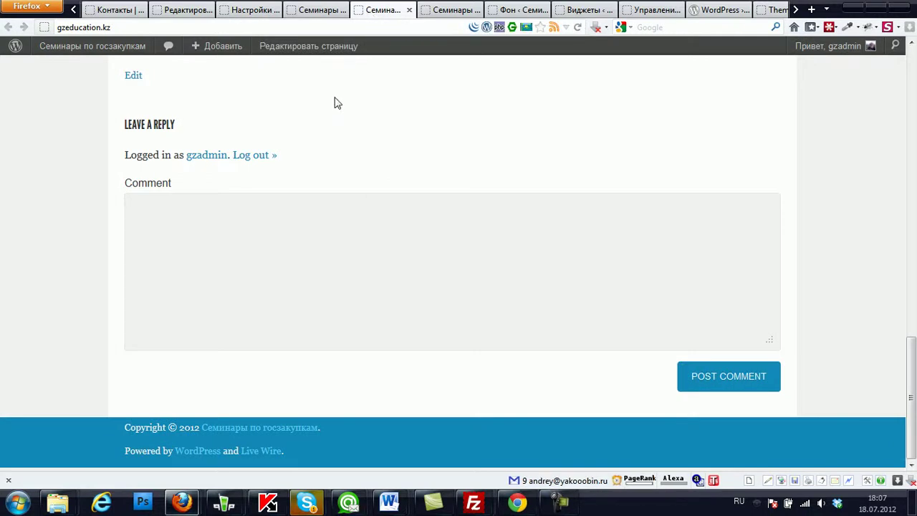
scroll(323, 114, "up", 15)
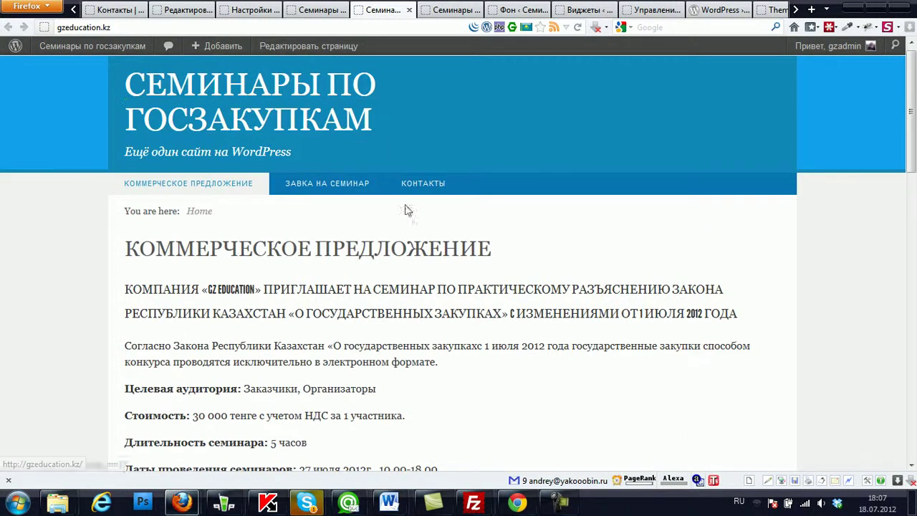
left_click(294, 47)
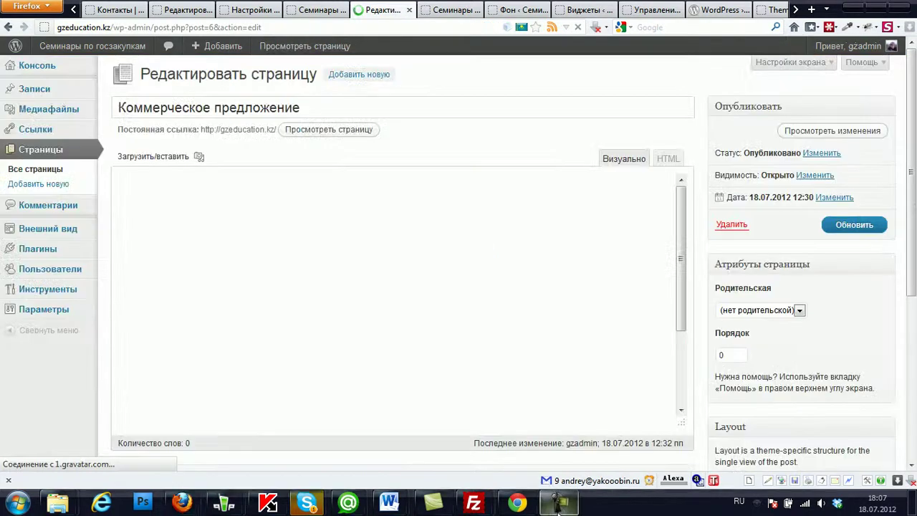
left_click(559, 505)
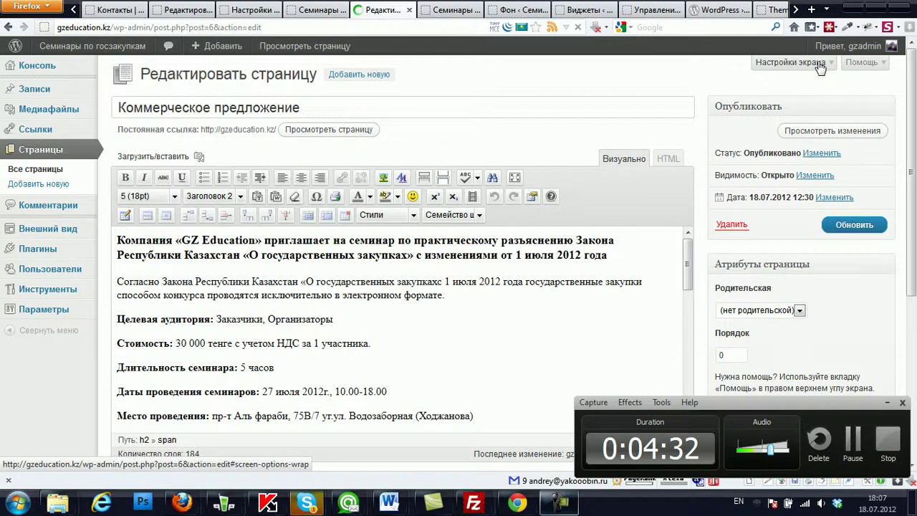
left_click(821, 66)
left_click(821, 65)
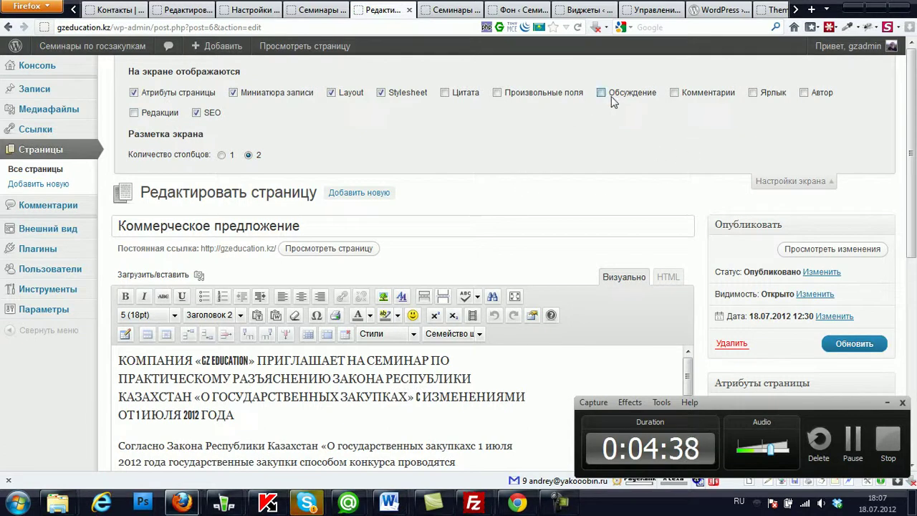
left_click(601, 92)
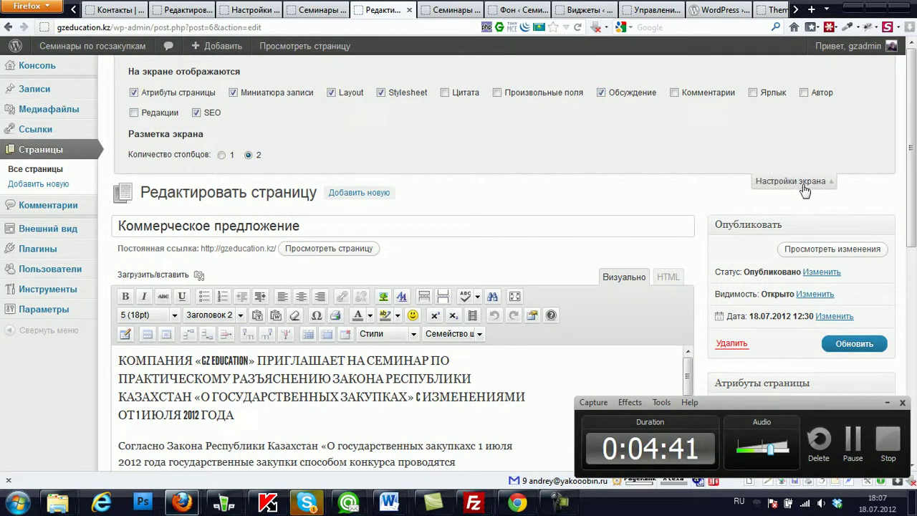
left_click(822, 185)
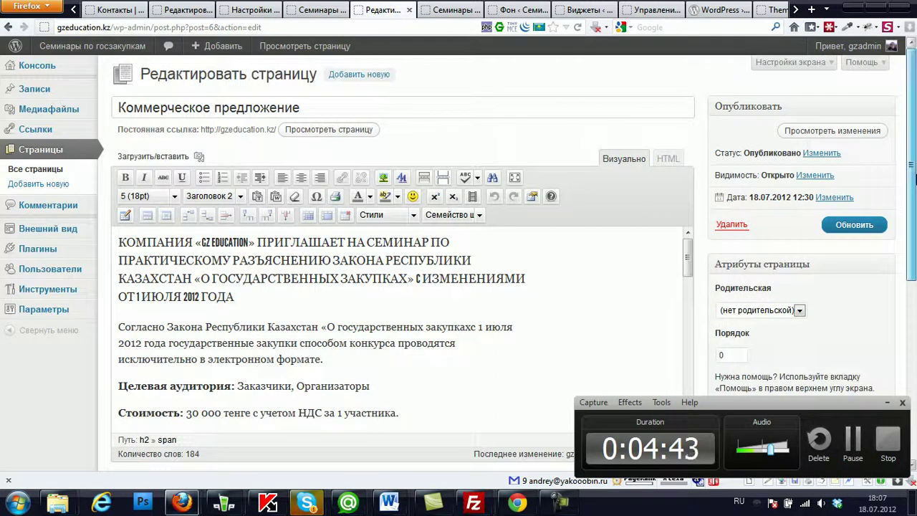
- Disallow comments on the Коммерческое предложение page and update it
scroll(914, 371, "down", 4)
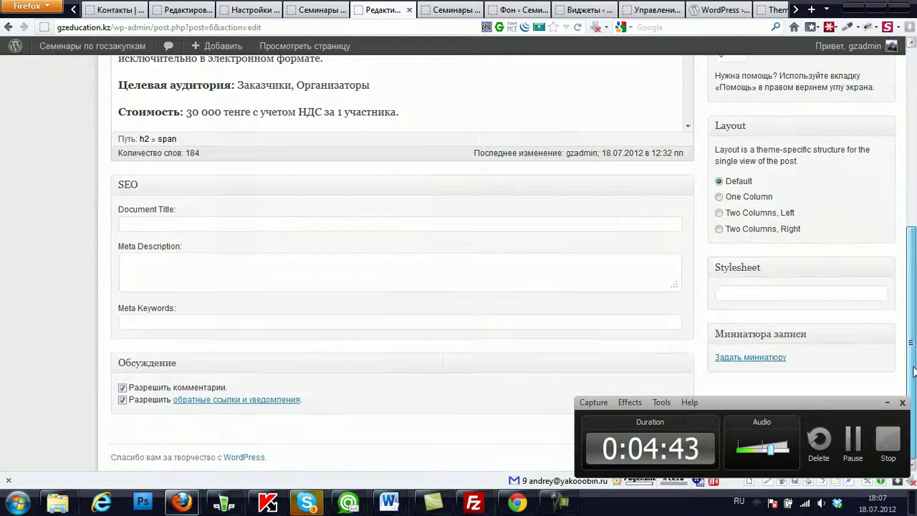
left_click(122, 387)
scroll(914, 279, "up", 5)
scroll(915, 96, "up", 3)
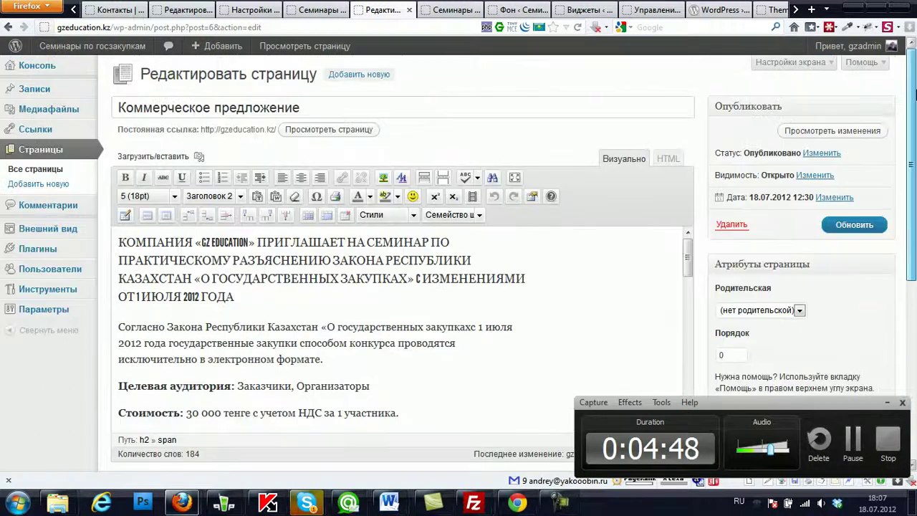
left_click(854, 224)
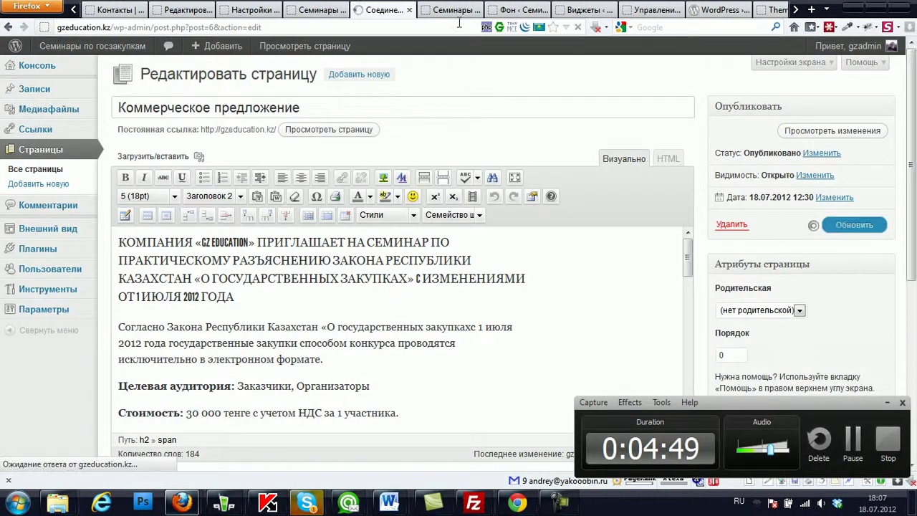
- Reload the site's home page and examine the front page's content and the comment area at its end
left_click(323, 12)
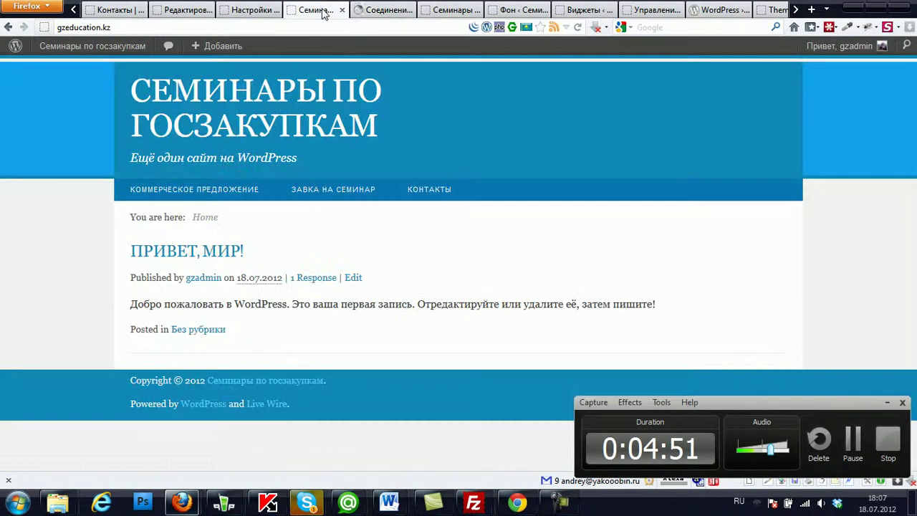
left_click(379, 13)
left_click(322, 10)
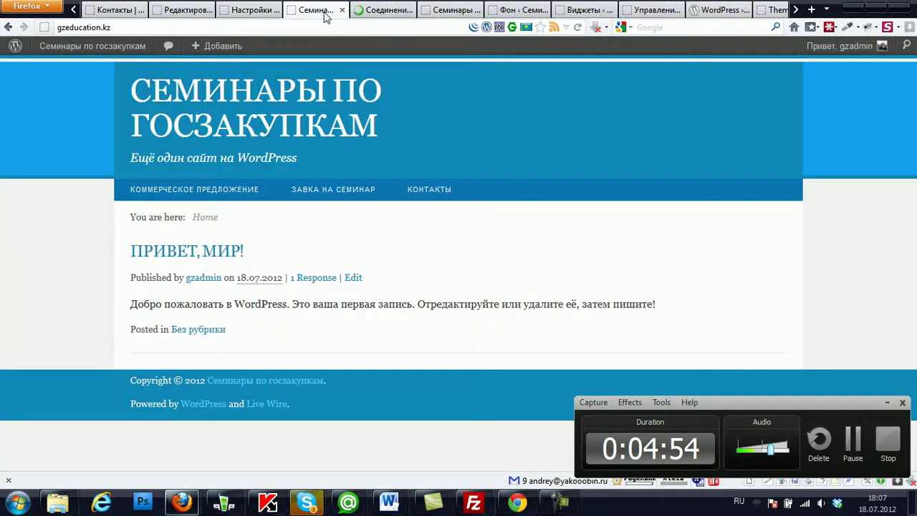
left_click(243, 104)
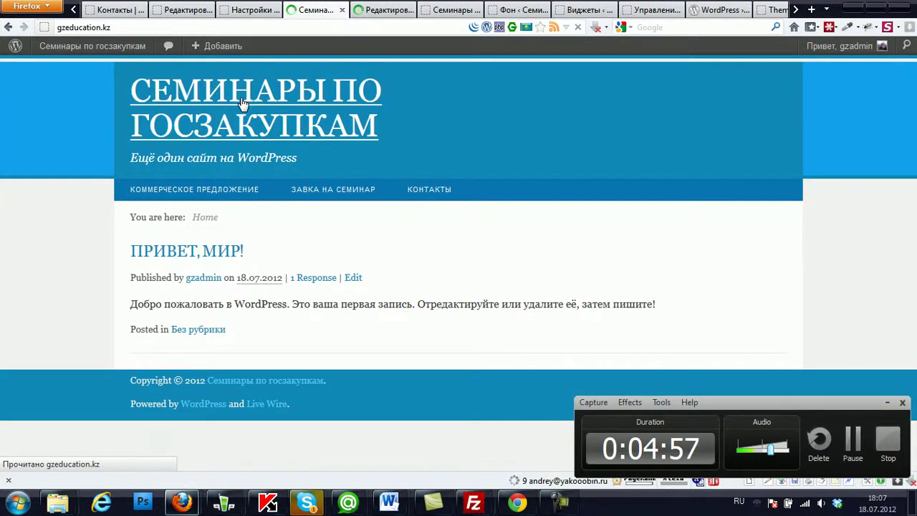
scroll(206, 235, "down", 1)
scroll(206, 234, "down", 3)
scroll(206, 235, "up", 5)
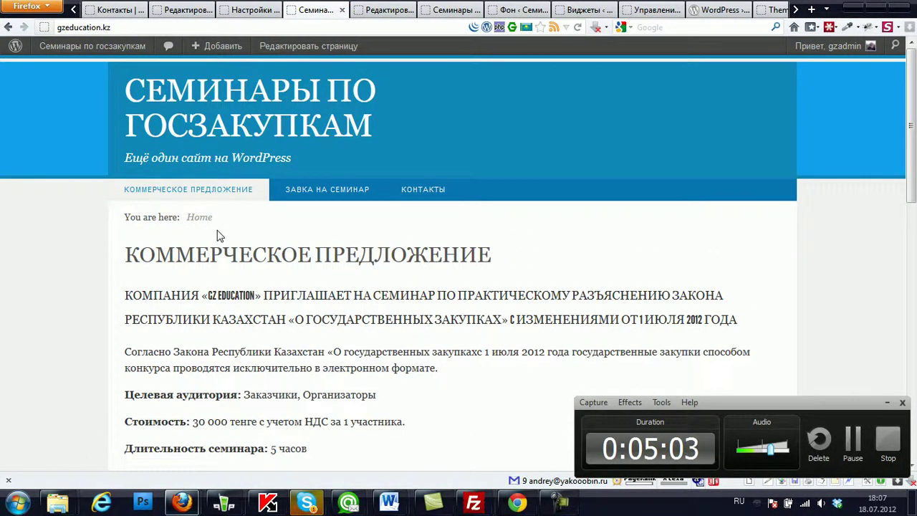
scroll(220, 236, "down", 10)
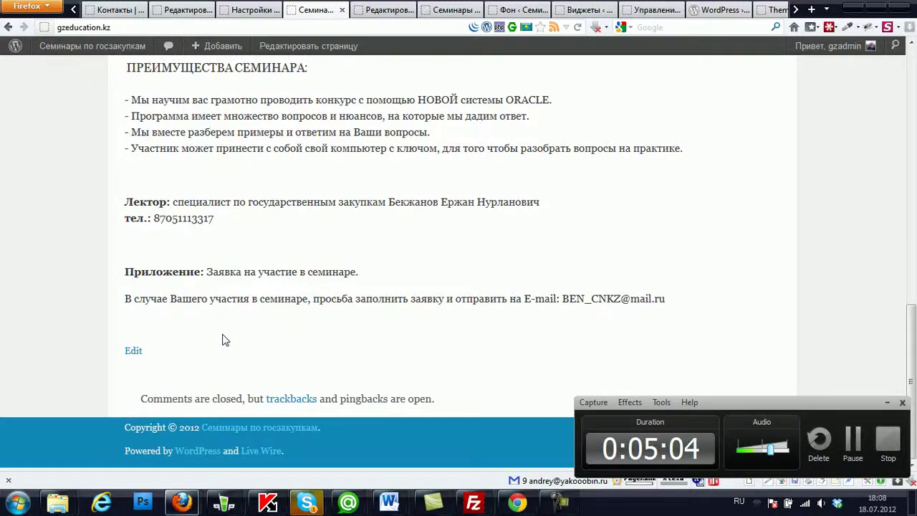
scroll(222, 340, "up", 10)
scroll(222, 337, "down", 2)
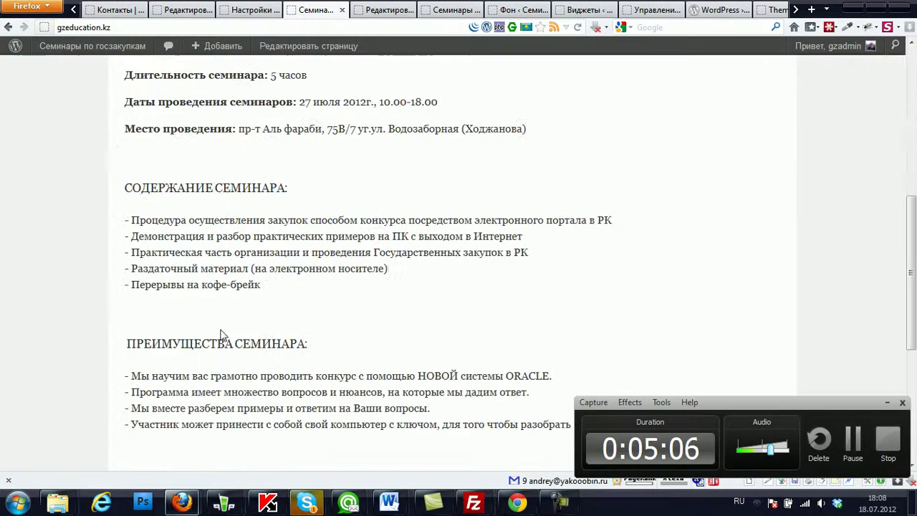
scroll(222, 335, "down", 10)
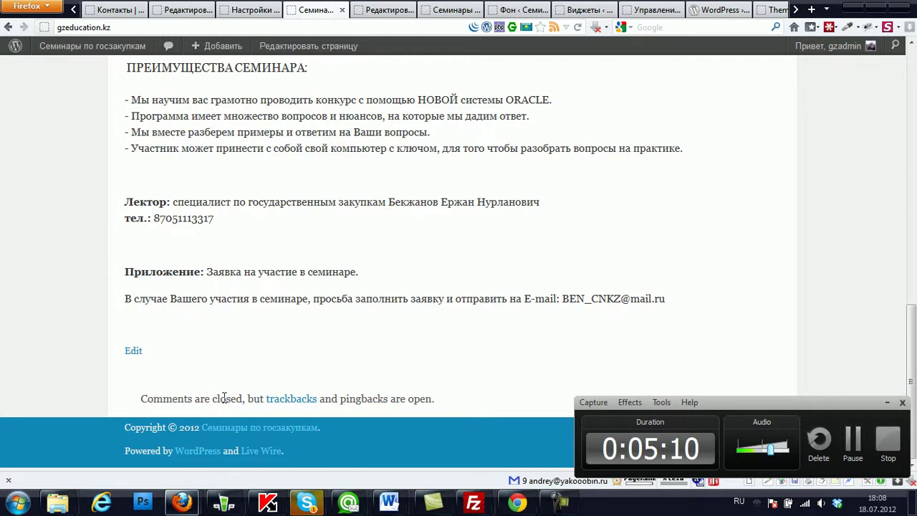
scroll(224, 398, "up", 10)
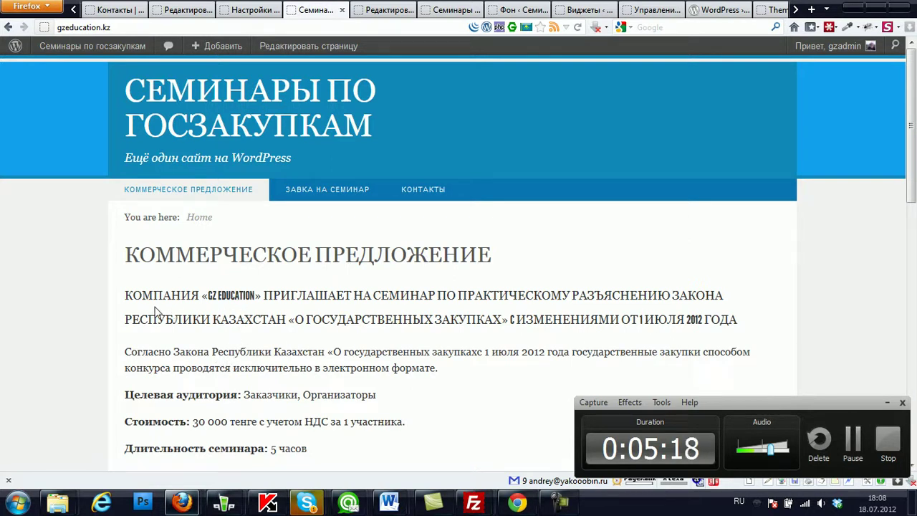
- Replace the site's short description in the general settings with "Компания «GZ Education»", taken from the front page heading
left_click_drag(128, 301, 262, 308)
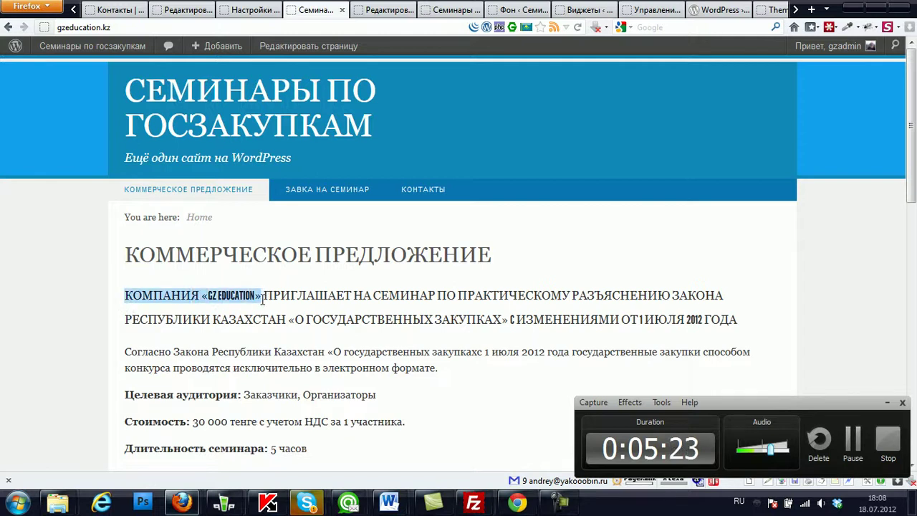
left_click(248, 11)
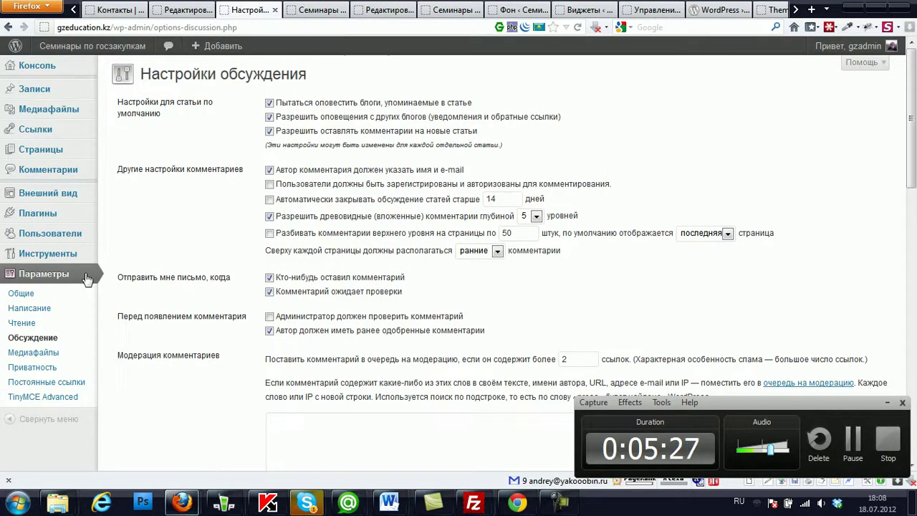
left_click(45, 301)
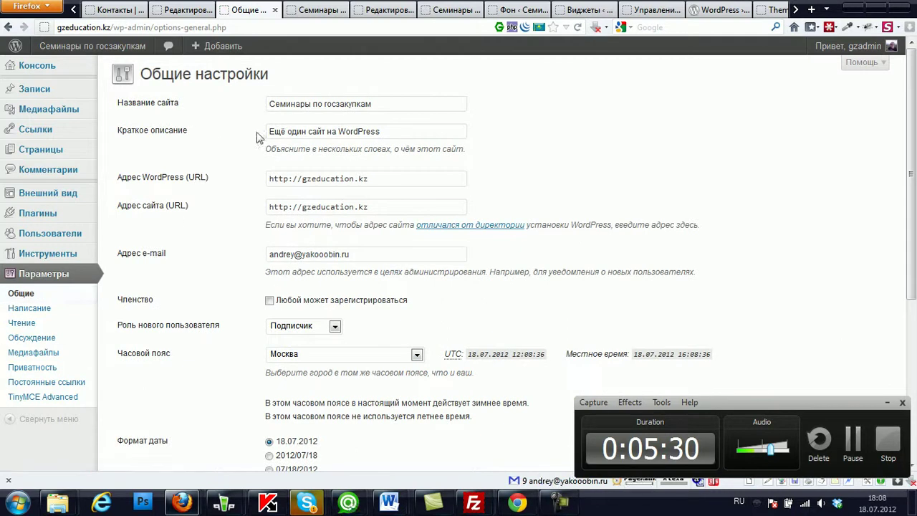
triple_click(277, 131)
type("Компания «GZ Education»")
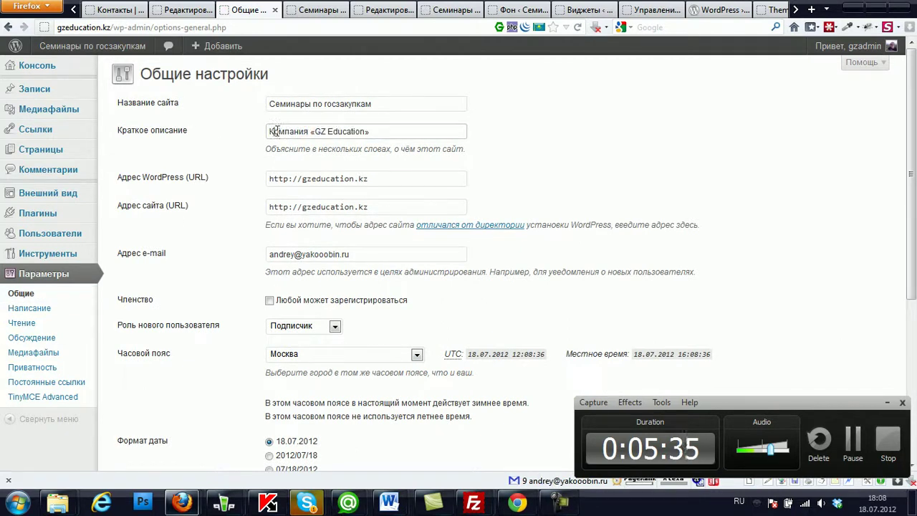
- Change the site's short description to "от компании «GZ Education»", save the general settings and view the front page
type("от")
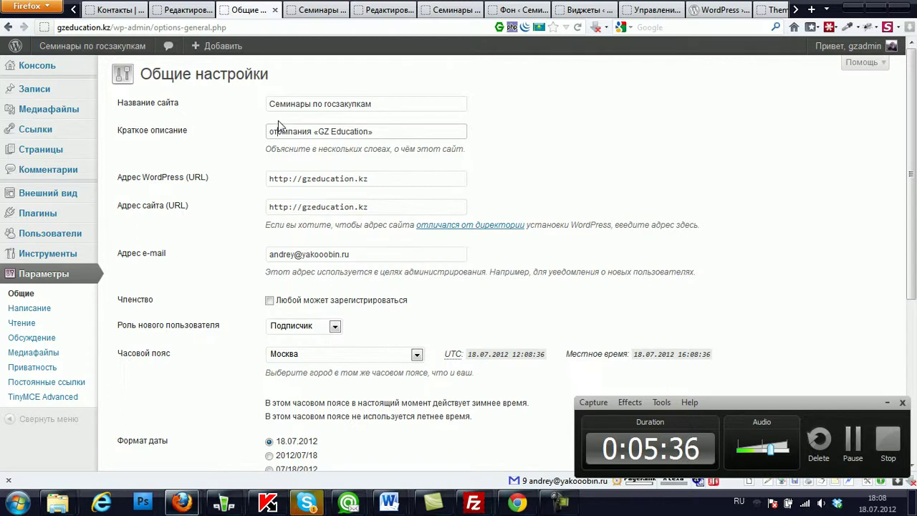
type(" Ко")
key("BackSpace")
key("BackSpace")
type("ко")
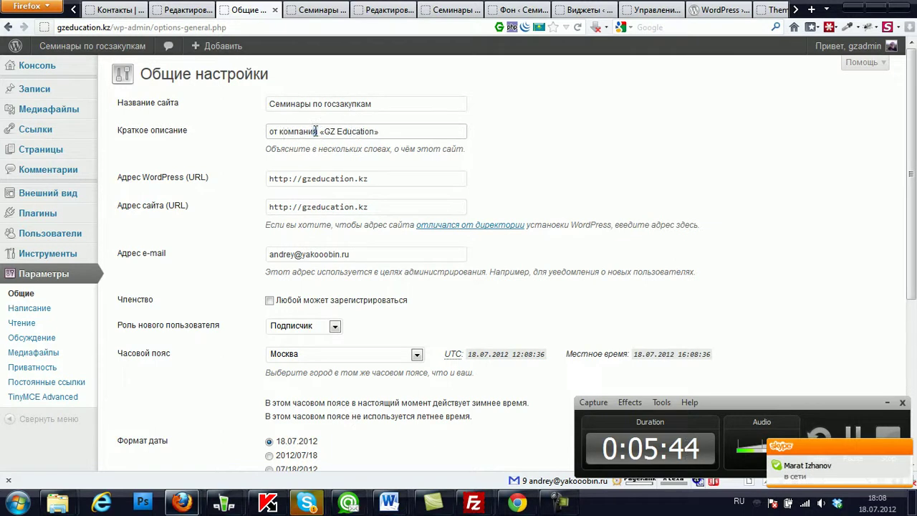
scroll(573, 180, "down", 5)
left_click(178, 406)
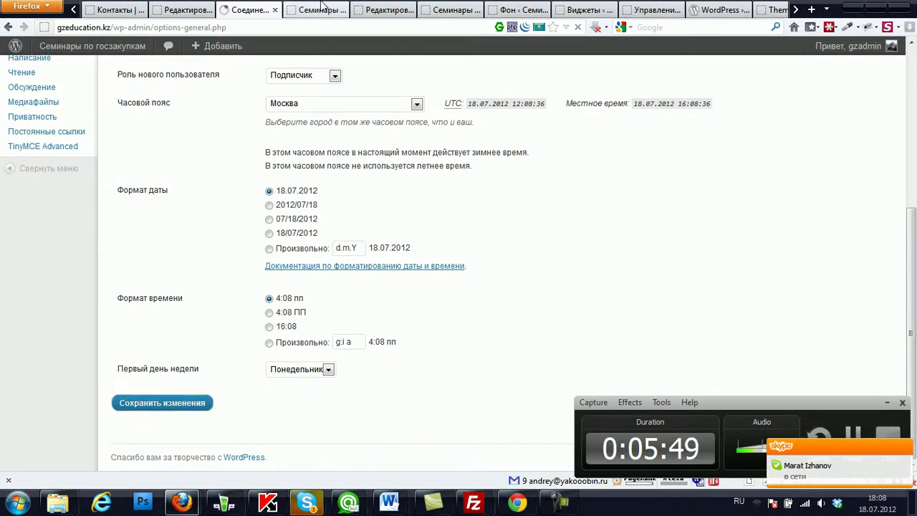
left_click(322, 9)
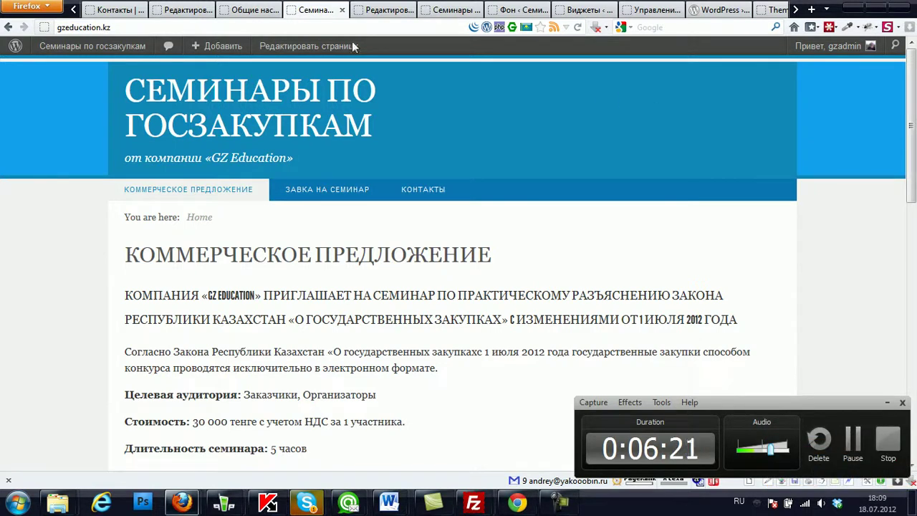
- Open the widget management page and add a Текст widget to the Header area
left_click(249, 10)
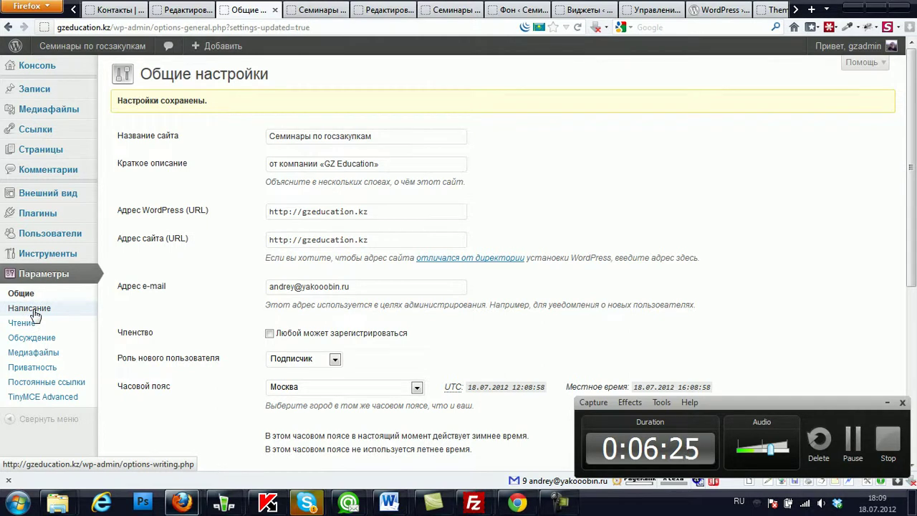
mouse_move(76, 198)
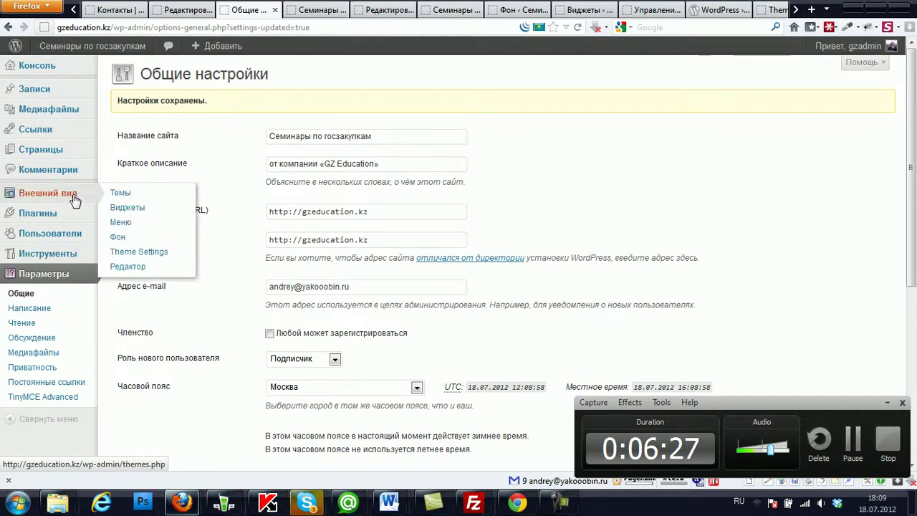
left_click(130, 212)
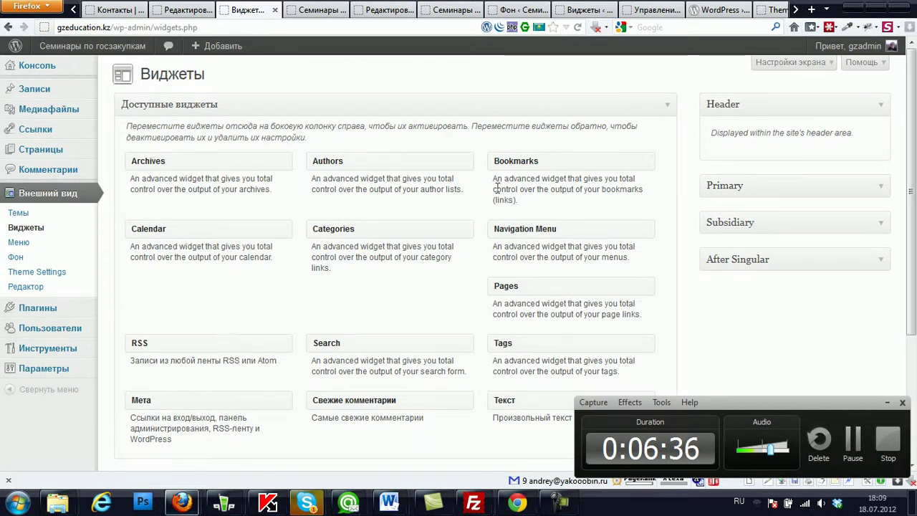
left_click_drag(518, 400, 714, 166)
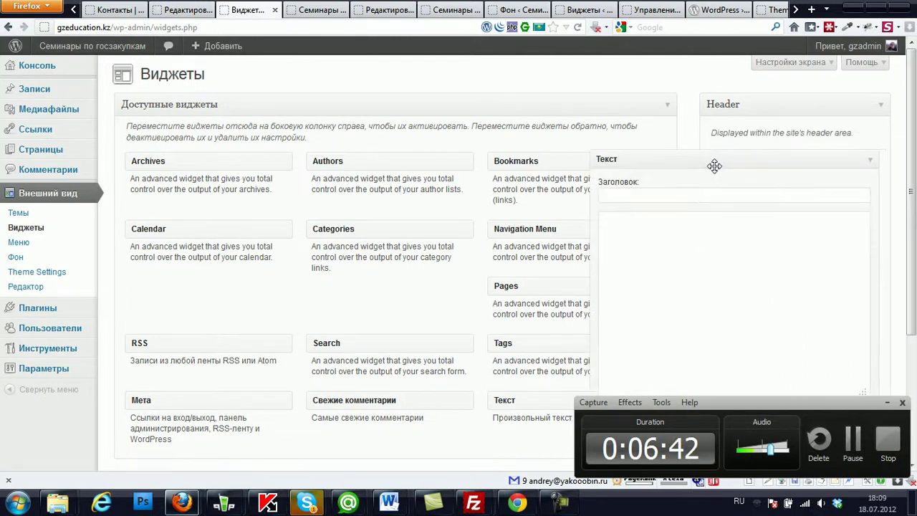
- Add the line "Записаться на семинар" a few lines below the download link in the Завка на семинар page's text
left_click(181, 10)
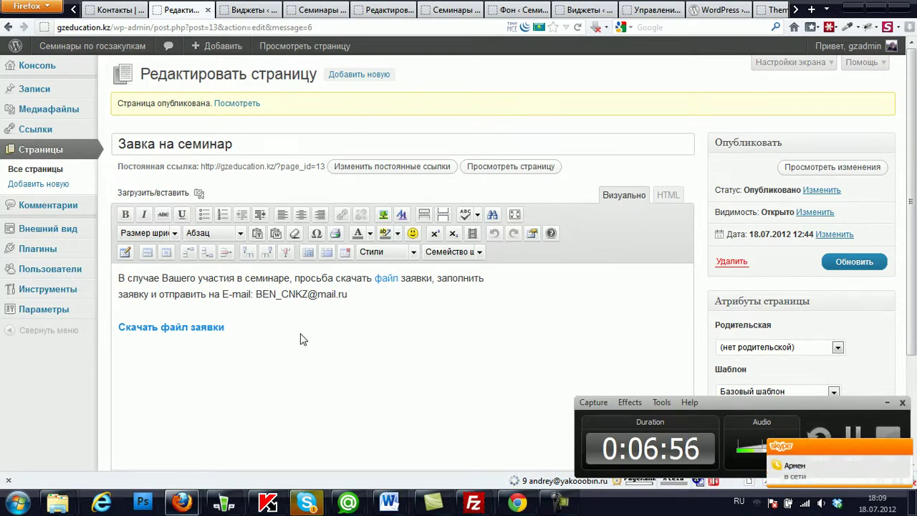
left_click(239, 332)
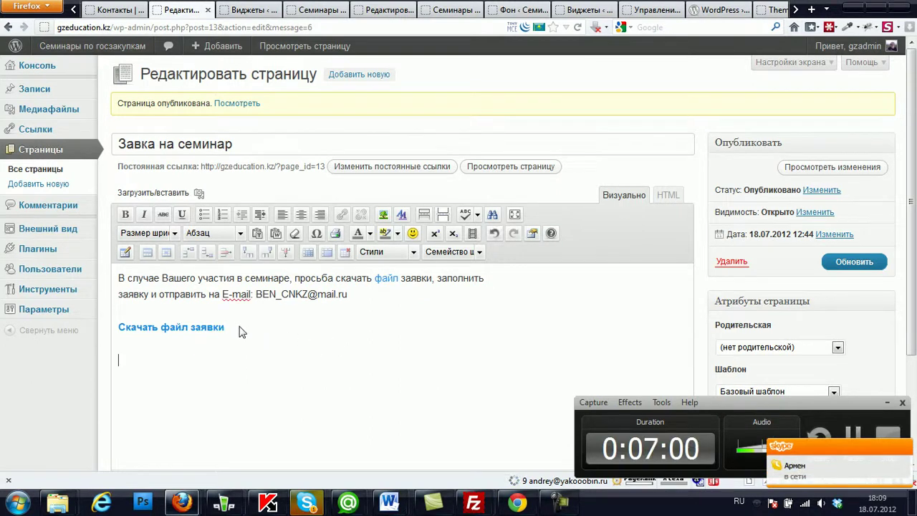
key("Return")
key("Return")
type("ЗА")
type("п")
type("исаться ")
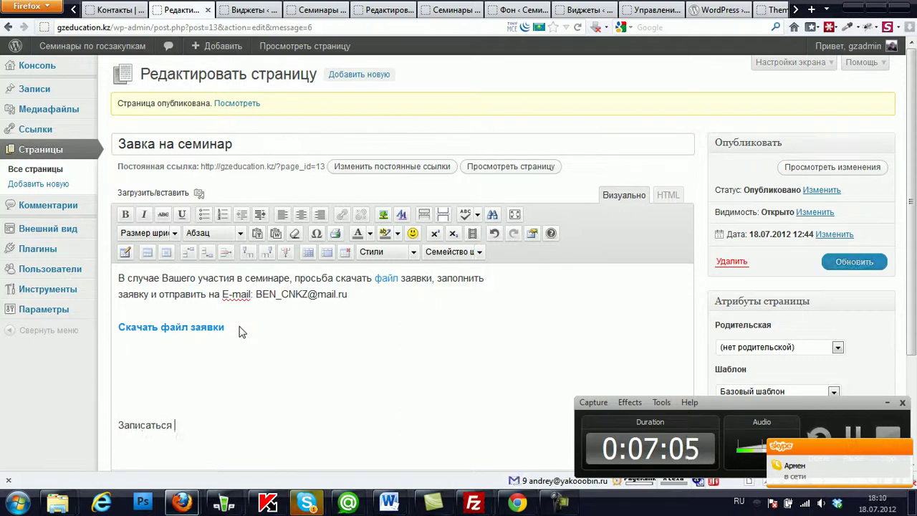
type("на сеи")
key("BackSpace")
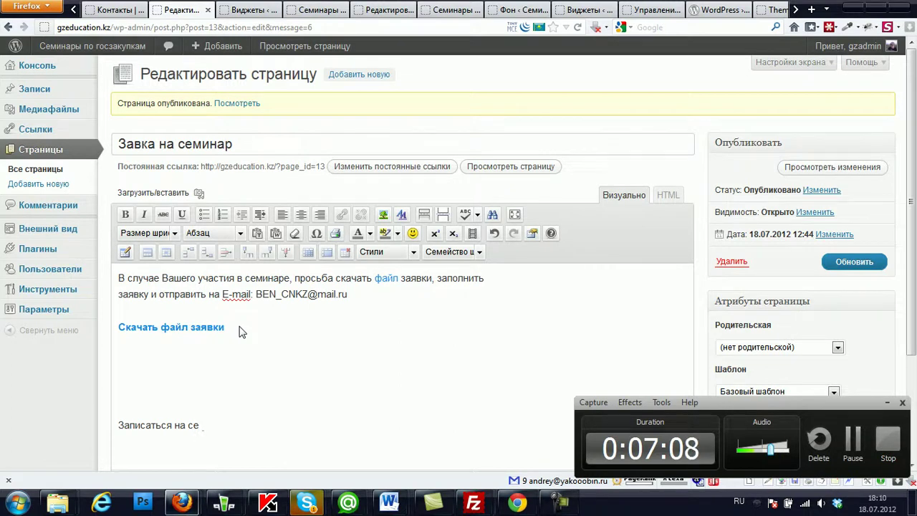
type("минар")
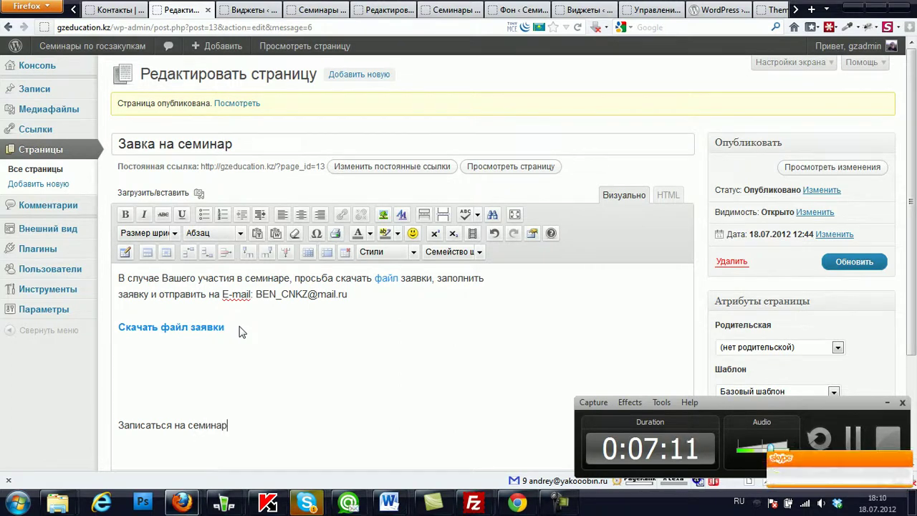
- Enlarge the "Записаться на семинар" line, trying font size 7 (36pt) before settling on 6 (24pt)
left_click_drag(228, 426, 120, 432)
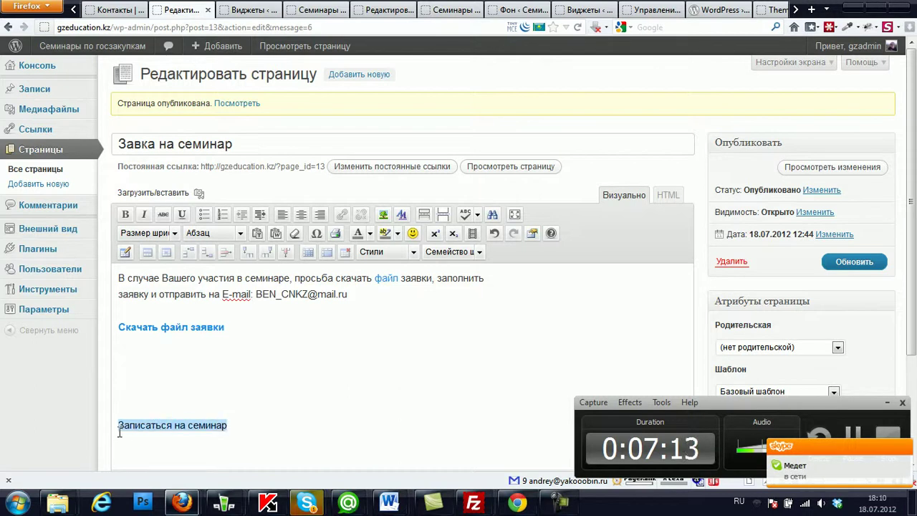
left_click(241, 234)
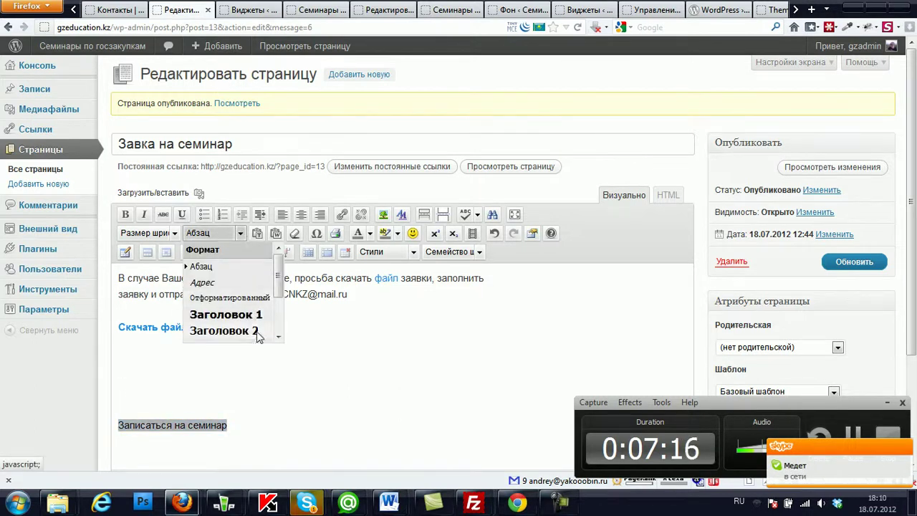
left_click(178, 240)
left_click(174, 233)
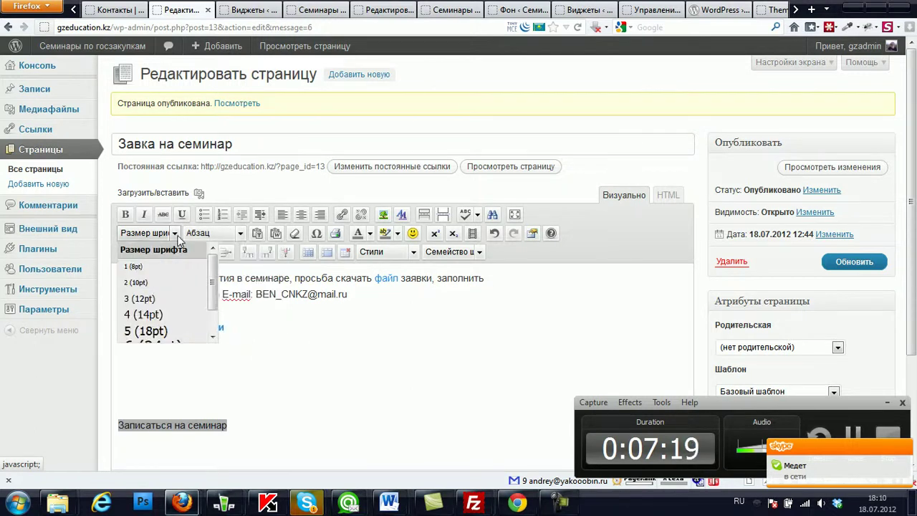
scroll(164, 330, "down", 1)
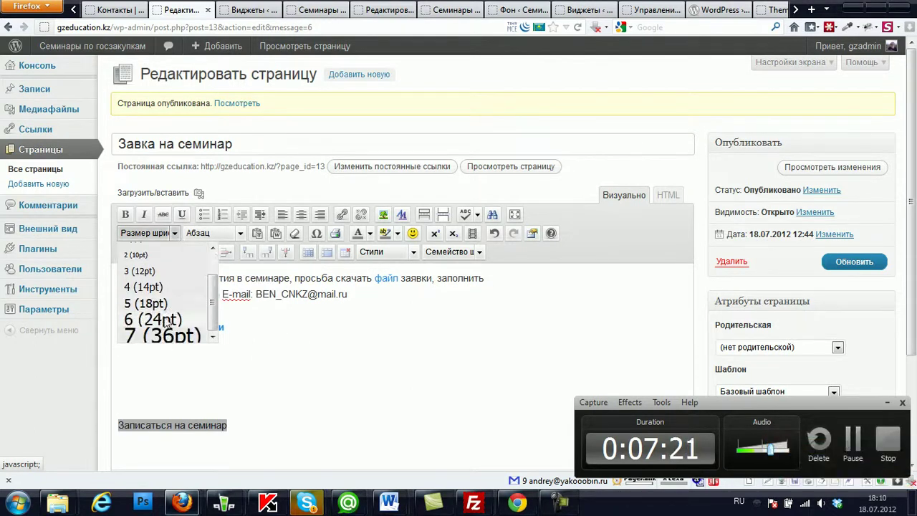
left_click(165, 334)
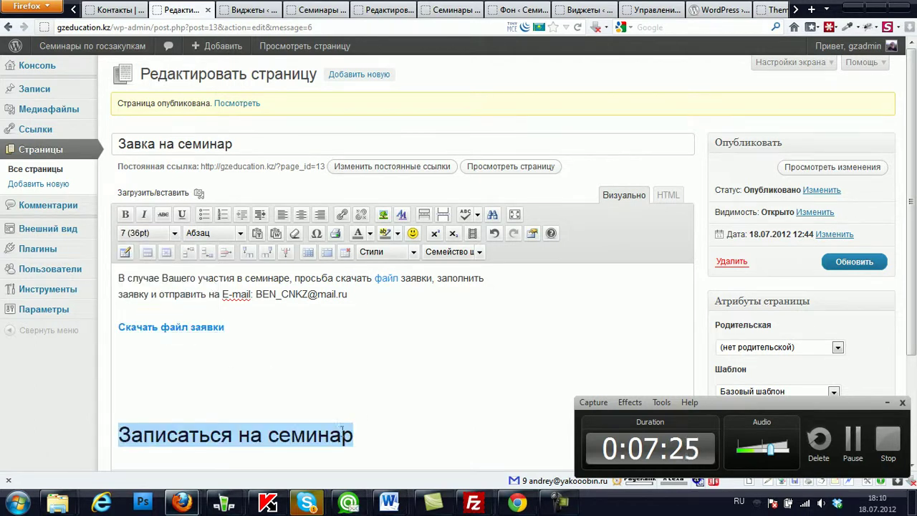
left_click(174, 233)
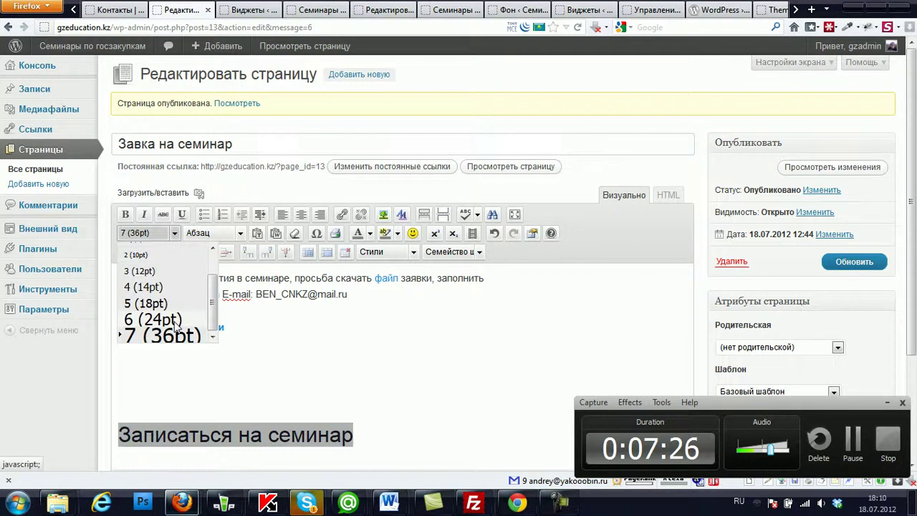
scroll(170, 327, "down", 2)
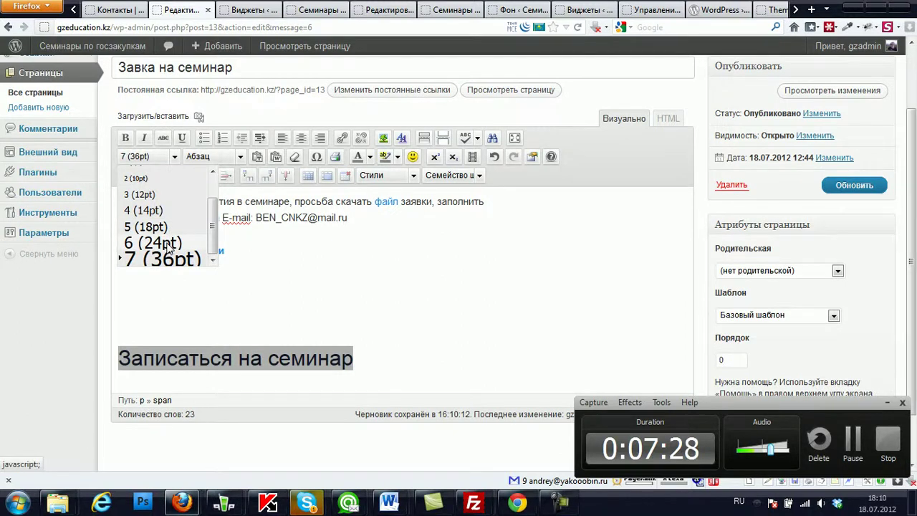
left_click(167, 247)
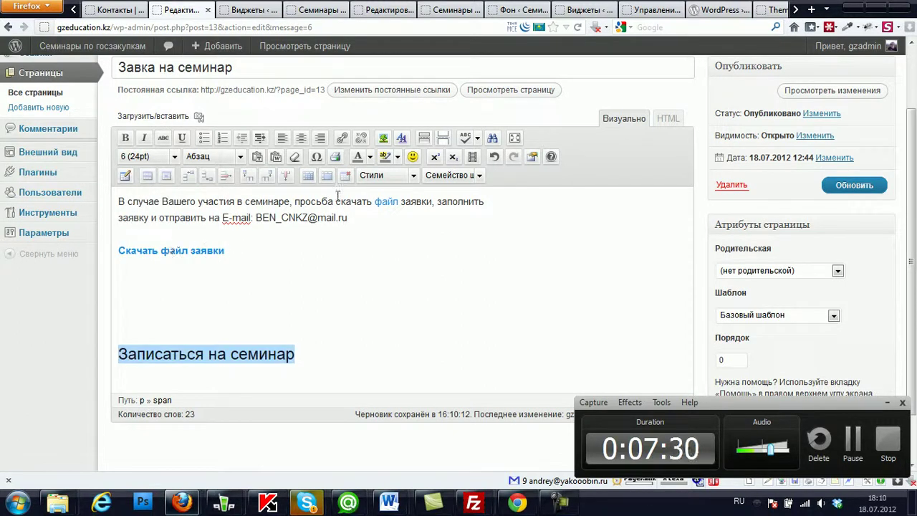
left_click_drag(327, 91, 209, 91)
key("ctrl+c")
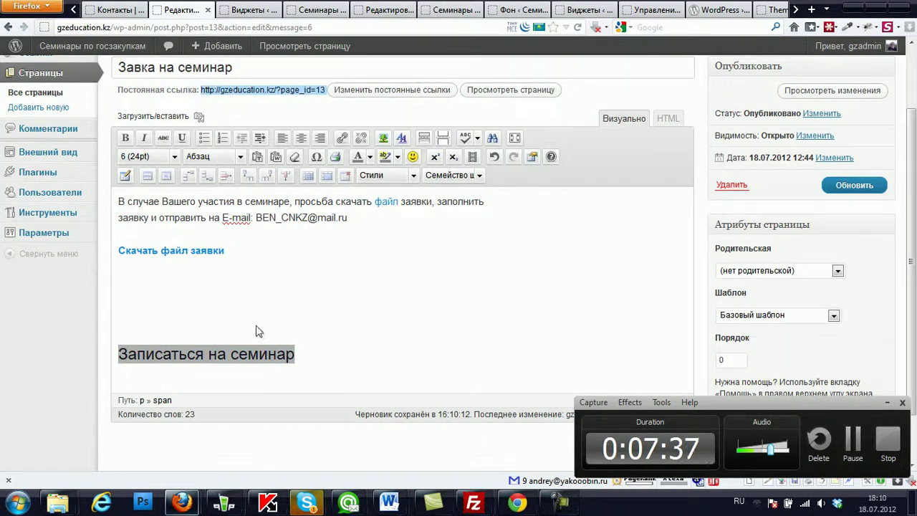
left_click(233, 354)
triple_click(233, 354)
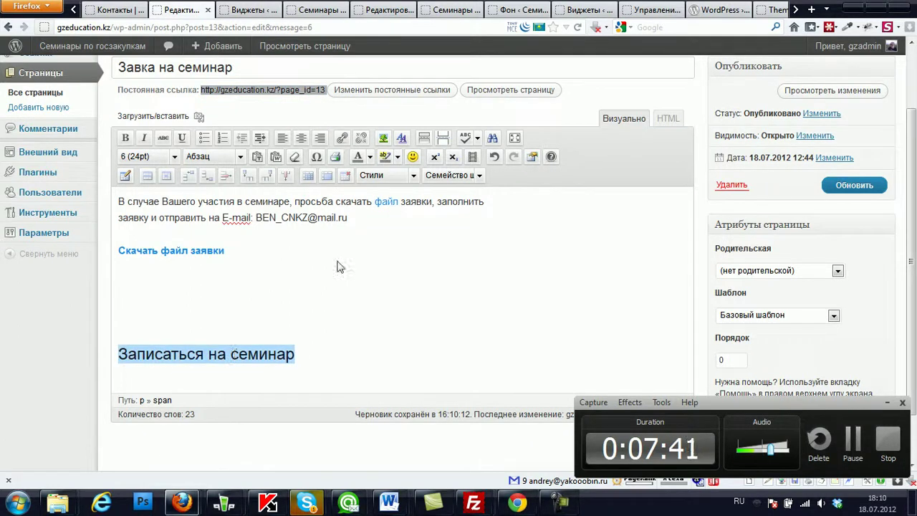
left_click(342, 141)
key("ctrl+v")
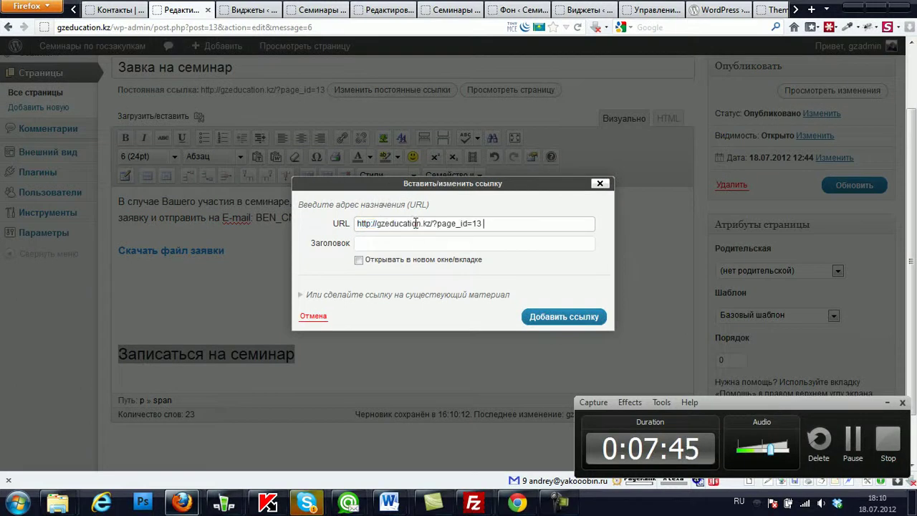
left_click(559, 322)
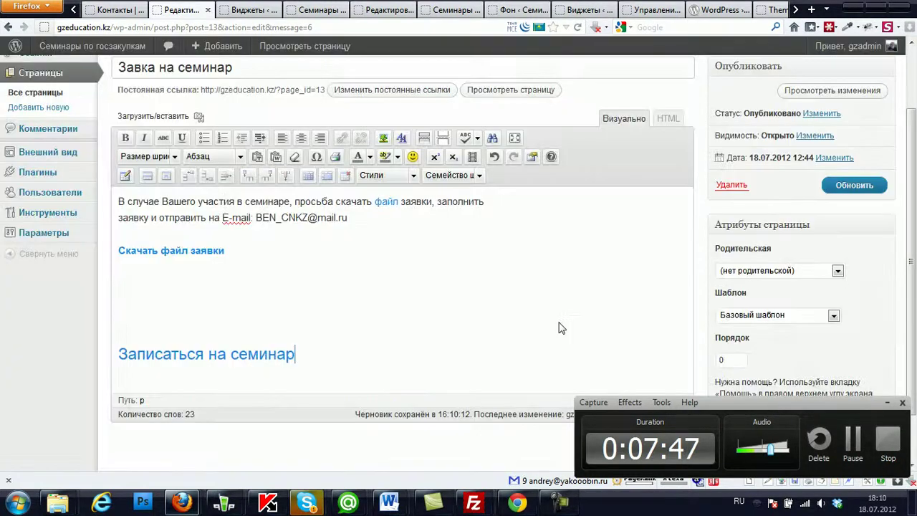
- Copy the complete HTML code of the "Записаться на семинар" link from the page source and return to the visual editor
left_click(668, 119)
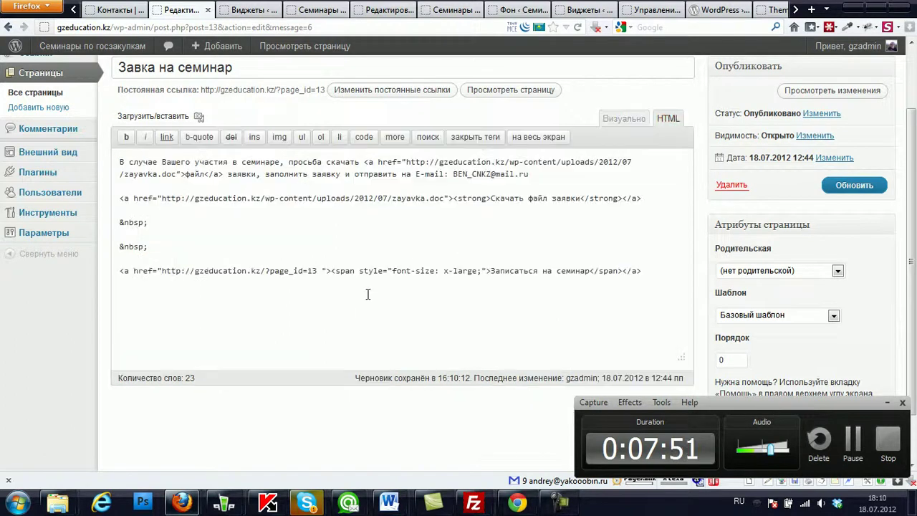
left_click_drag(119, 272, 691, 298)
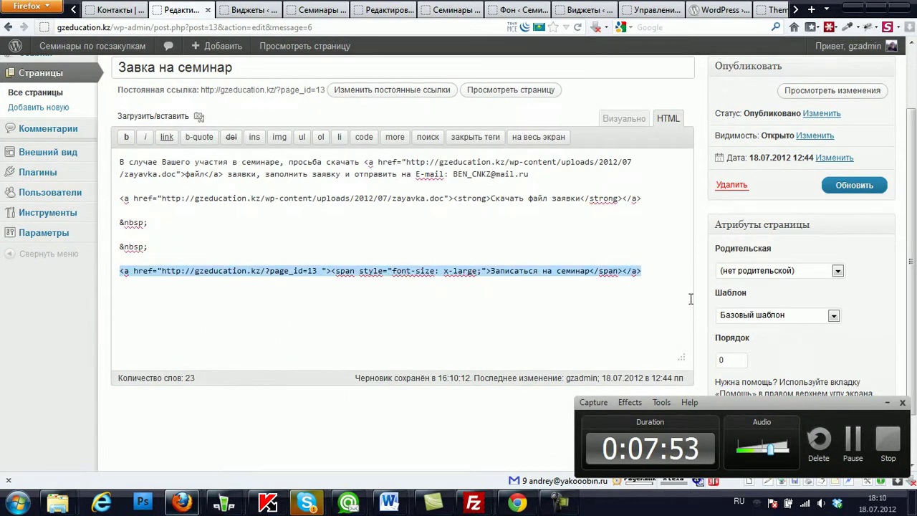
left_click(166, 277)
left_click_drag(118, 272, 576, 273)
left_click(675, 263)
left_click_drag(676, 263, 652, 279)
key("ctrl+c")
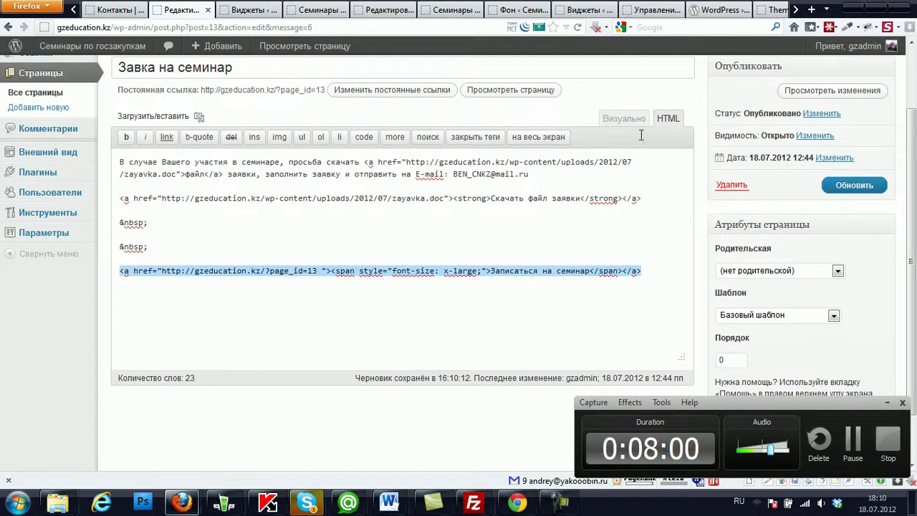
left_click(641, 125)
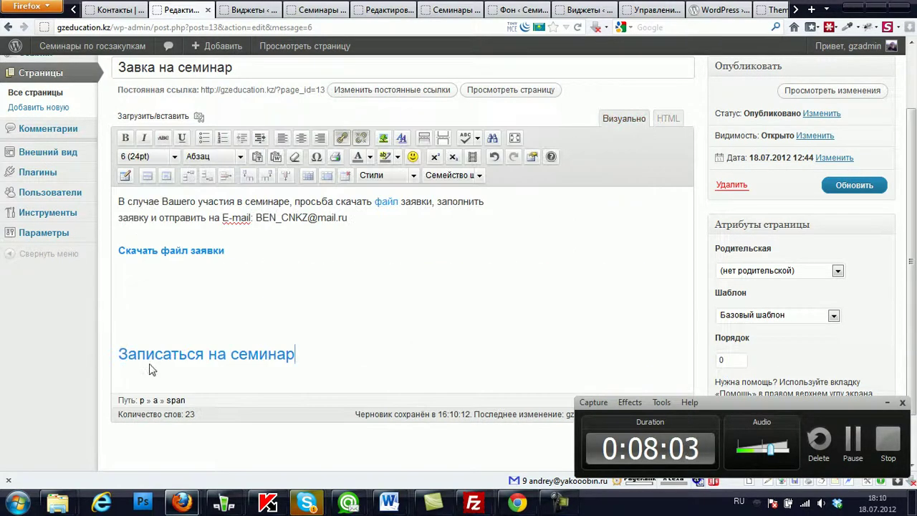
- Paste the copied link code into the body of the Header area's Текст widget and save the widget
left_click(264, 10)
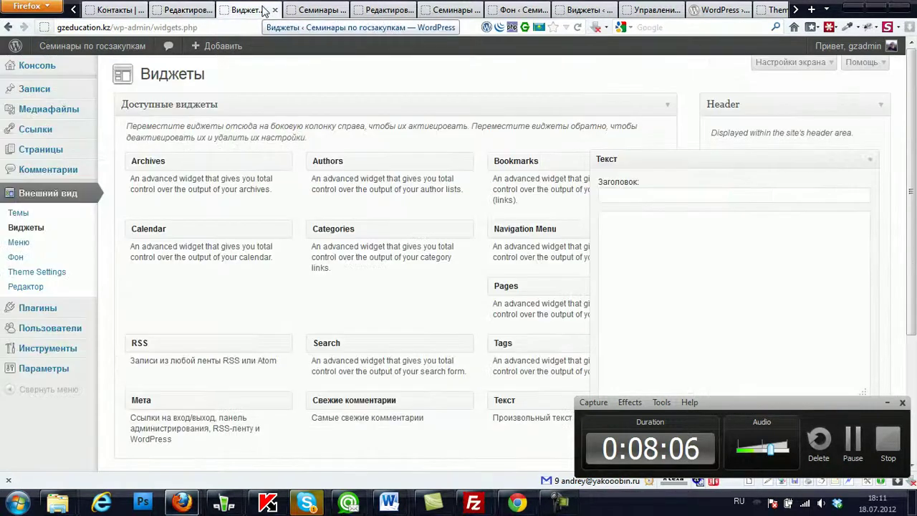
right_click(674, 280)
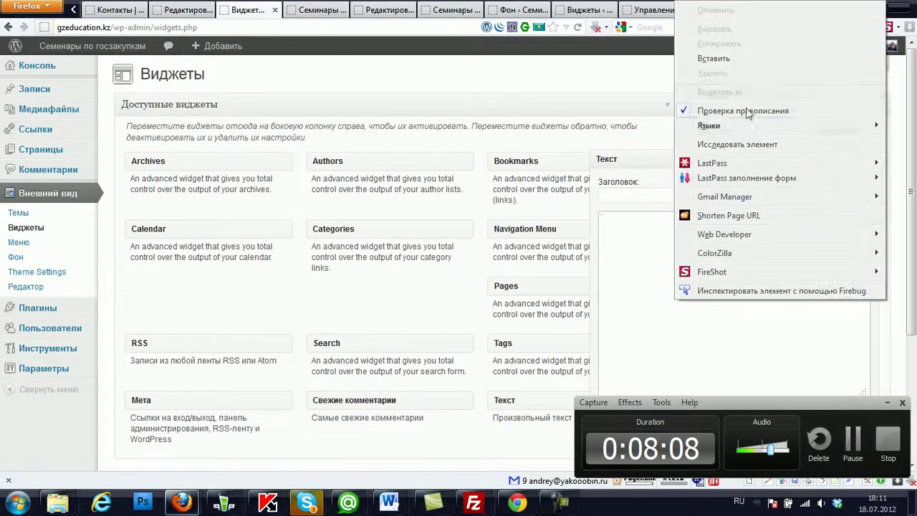
left_click(749, 61)
scroll(842, 236, "down", 4)
left_click(842, 276)
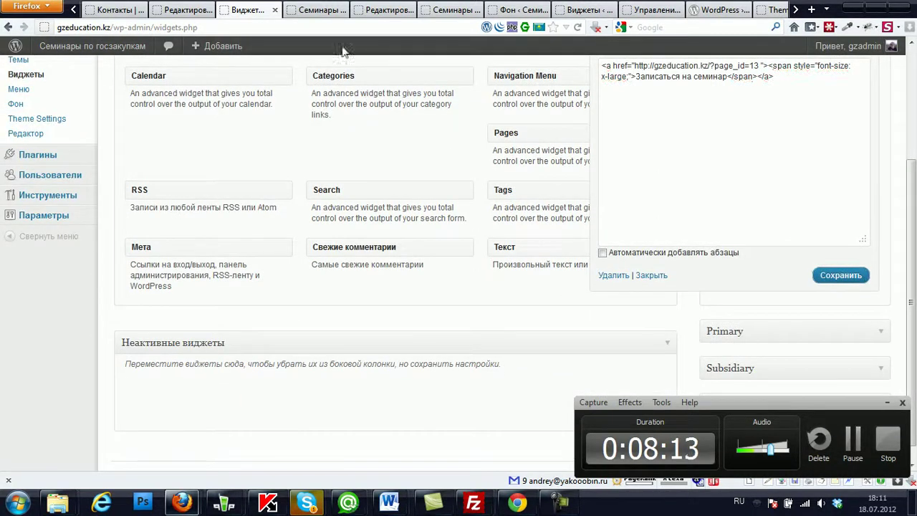
- Reload the front page and check the header's sign-up link and the page content below it
left_click(329, 13)
key("F5")
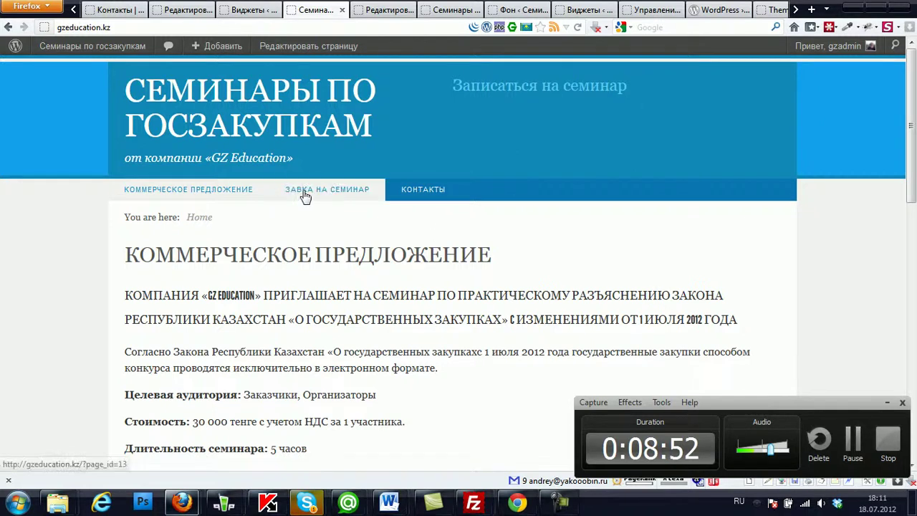
scroll(305, 195, "down", 6)
scroll(305, 195, "up", 6)
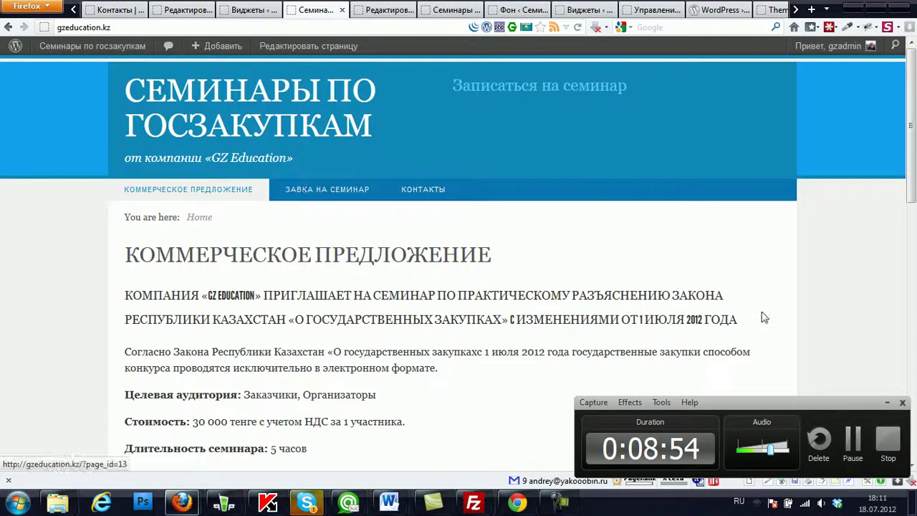